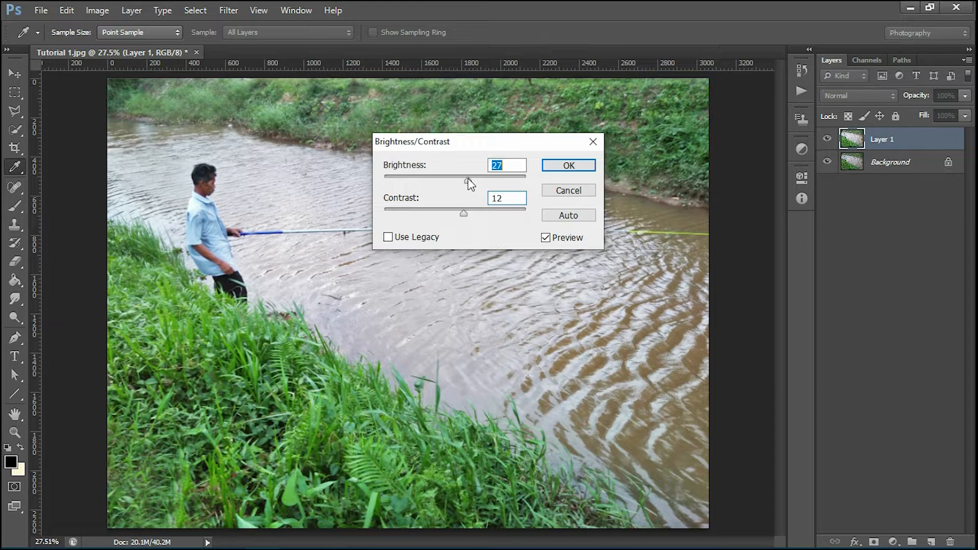
Step: Compare with Preview on and off, settling Layer 1 at Brightness 23 and Contrast 6
{"action": "left_click", "coordinate": [554, 238]}
{"action": "left_click", "coordinate": [548, 237]}
{"action": "left_click", "coordinate": [542, 241]}
{"action": "left_click", "coordinate": [542, 240]}
{"action": "left_click_drag", "start_coordinate": [469, 182], "coordinate": [462, 182]}
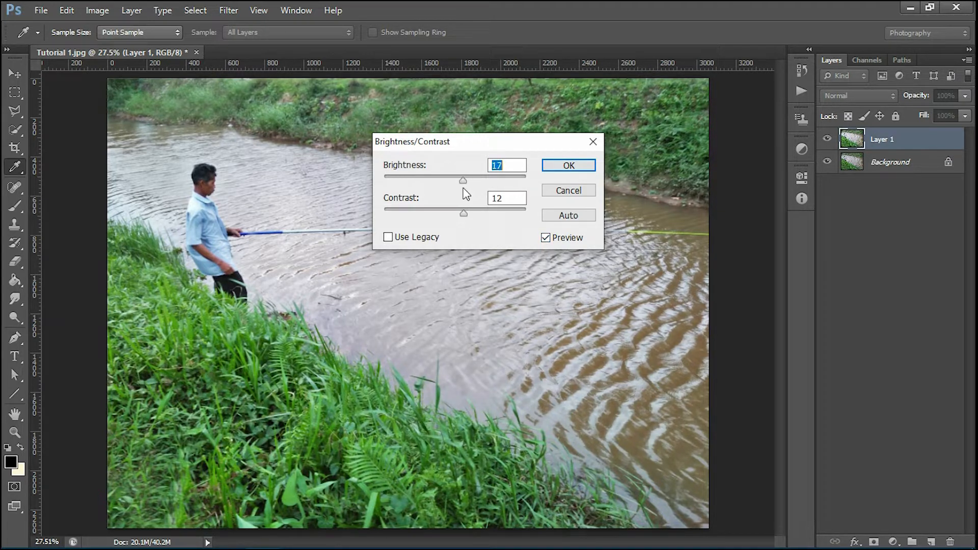
{"action": "left_click_drag", "start_coordinate": [463, 217], "coordinate": [458, 218]}
{"action": "left_click_drag", "start_coordinate": [462, 181], "coordinate": [461, 213]}
{"action": "left_click", "coordinate": [545, 238]}
{"action": "left_click", "coordinate": [545, 238]}
Step: Apply the Brightness/Contrast change and add a Hue/Saturation adjustment layer
{"action": "left_click", "coordinate": [569, 166]}
{"action": "key", "text": "s"}
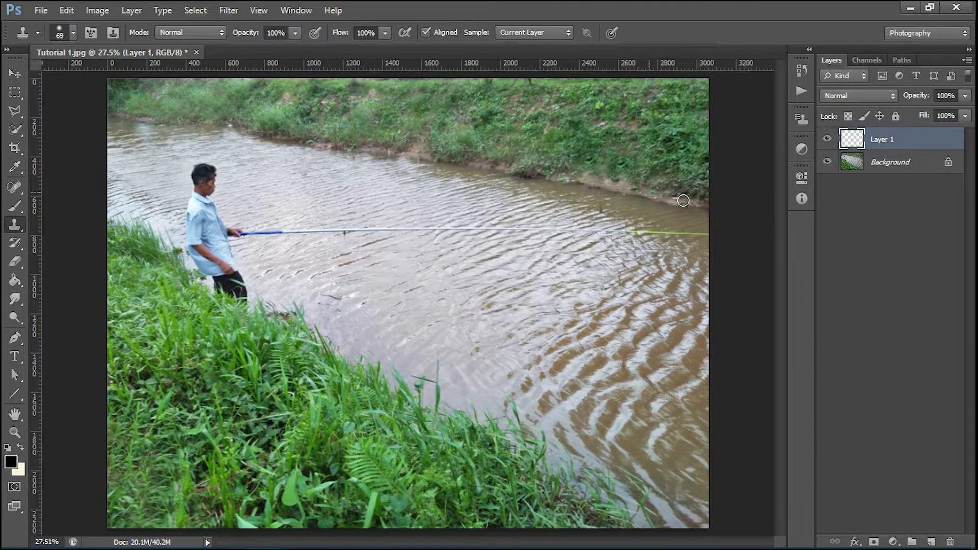
{"action": "left_click", "coordinate": [892, 541]}
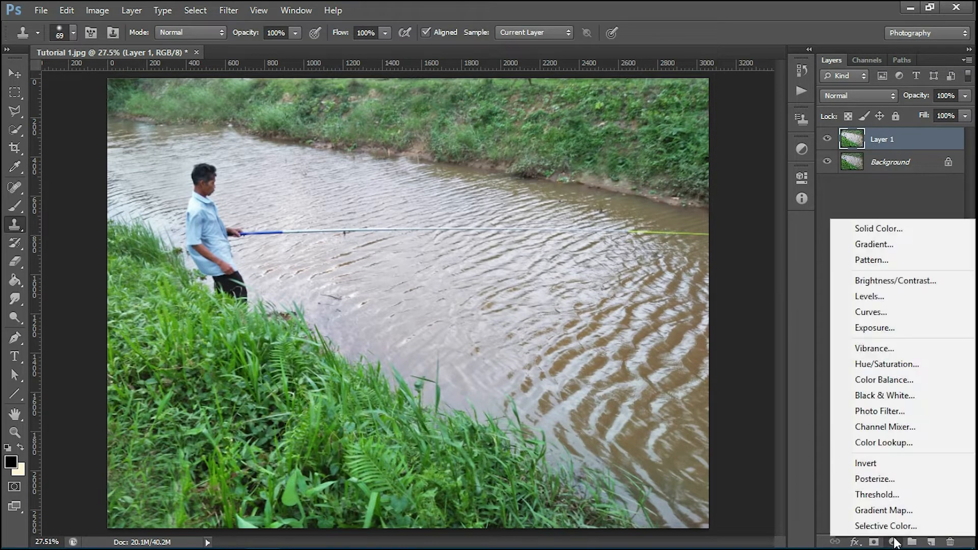
{"action": "left_click", "coordinate": [899, 366]}
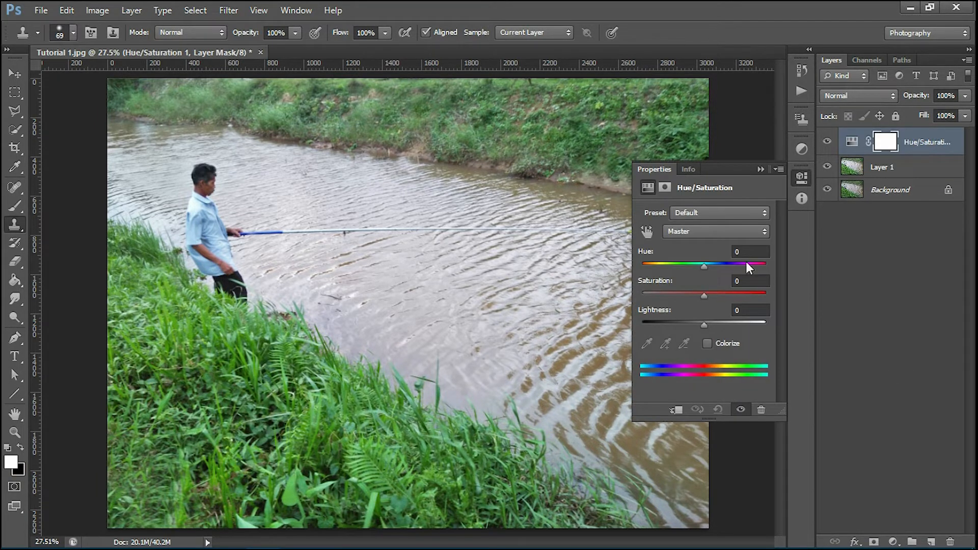
Step: Set the Greens range to Hue -23 and Saturation +13
{"action": "left_click", "coordinate": [723, 231]}
{"action": "left_click", "coordinate": [700, 280]}
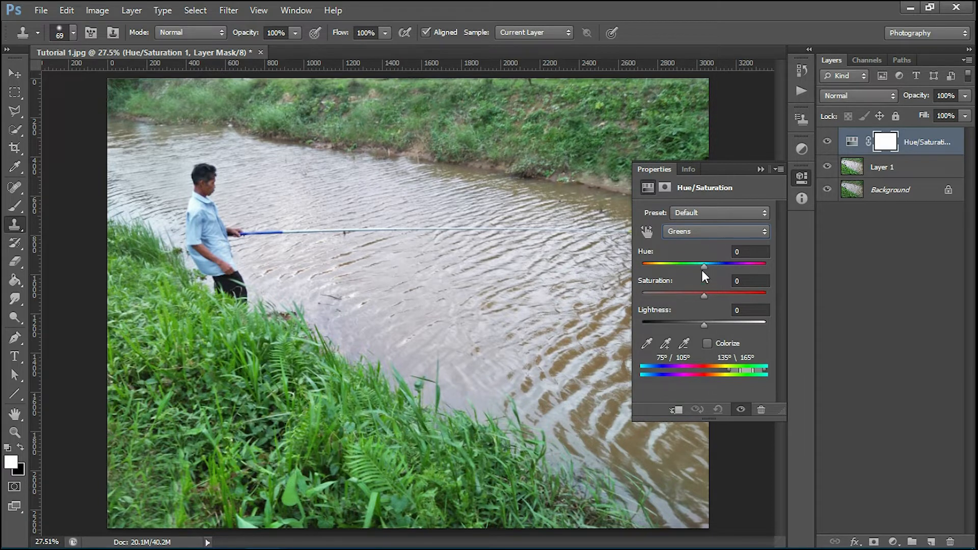
{"action": "mouse_move", "coordinate": [703, 267]}
{"action": "left_mouse_down"}
{"action": "mouse_move", "coordinate": [683, 267]}
{"action": "mouse_move", "coordinate": [692, 265]}
{"action": "left_mouse_up"}
{"action": "left_click", "coordinate": [828, 143]}
{"action": "left_click", "coordinate": [828, 143]}
{"action": "left_click_drag", "start_coordinate": [704, 294], "coordinate": [711, 295]}
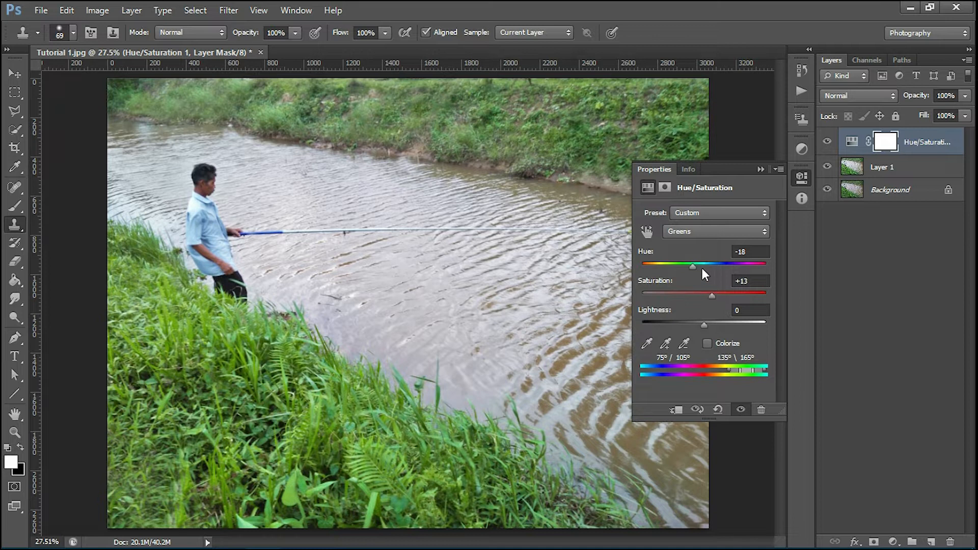
{"action": "left_click", "coordinate": [749, 252]}
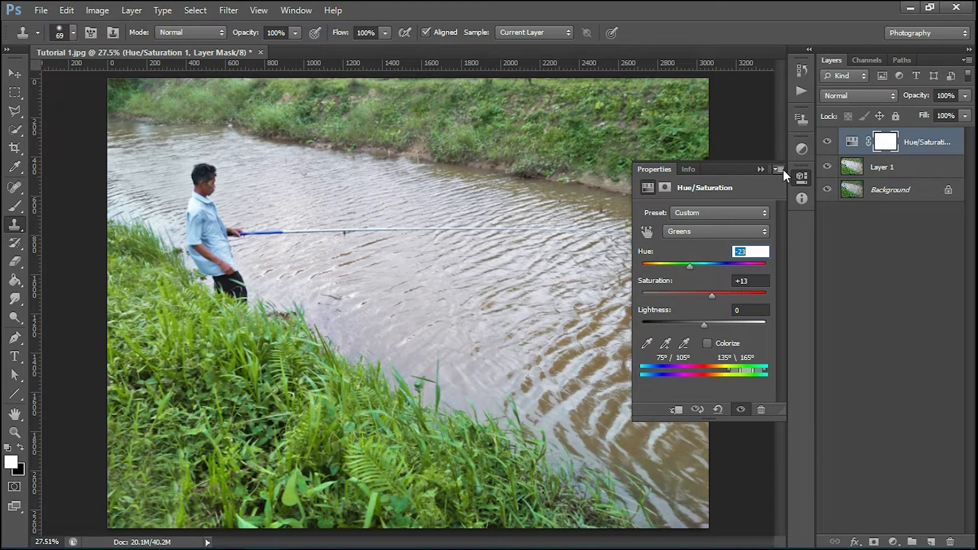
Step: Collapse Properties and toggle the Hue/Saturation layer's visibility to compare before and after
{"action": "left_click", "coordinate": [761, 168]}
{"action": "left_click", "coordinate": [827, 143]}
{"action": "left_click", "coordinate": [827, 144]}
{"action": "left_click", "coordinate": [827, 144]}
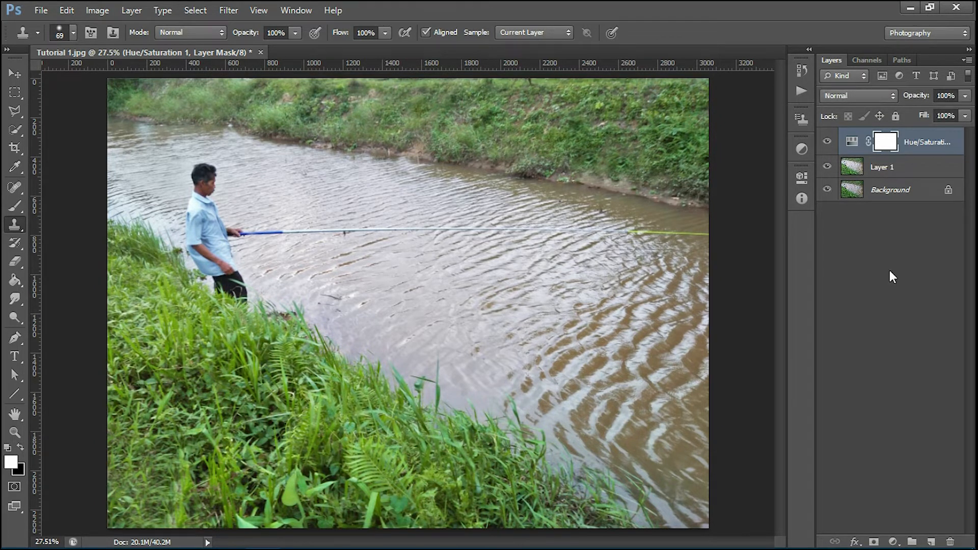
Step: Add a Color Balance 1 adjustment layer on top and collapse its Properties
{"action": "left_click", "coordinate": [892, 541]}
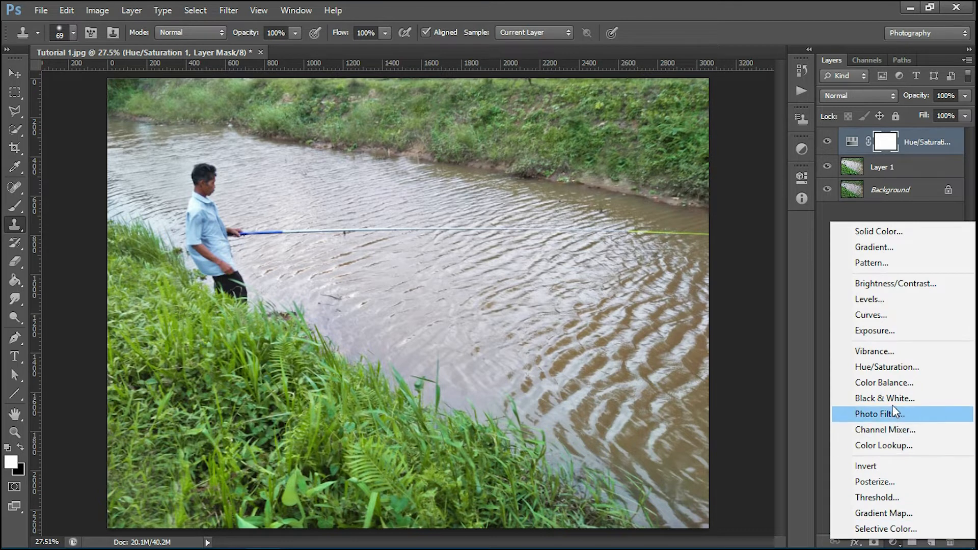
{"action": "left_click", "coordinate": [893, 385]}
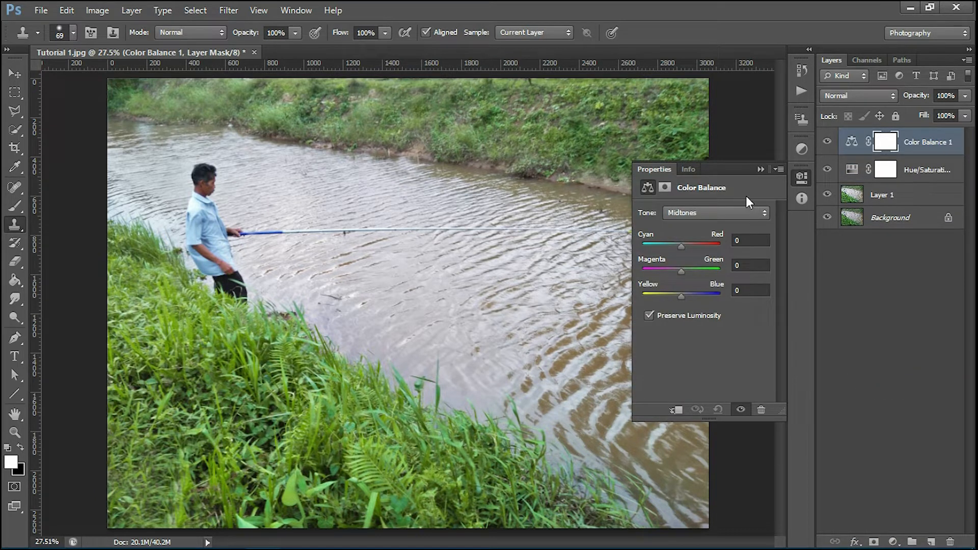
{"action": "left_click", "coordinate": [884, 145]}
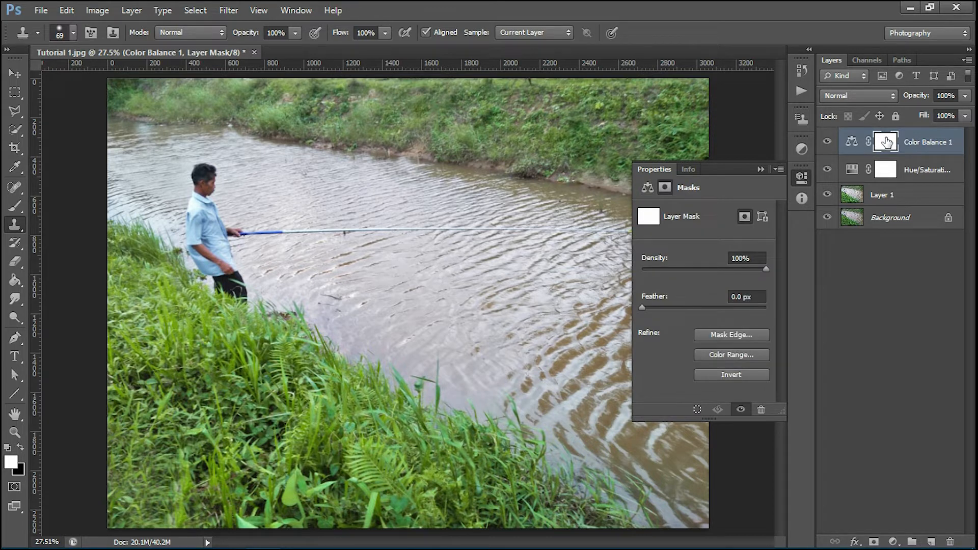
{"action": "left_click", "coordinate": [760, 170]}
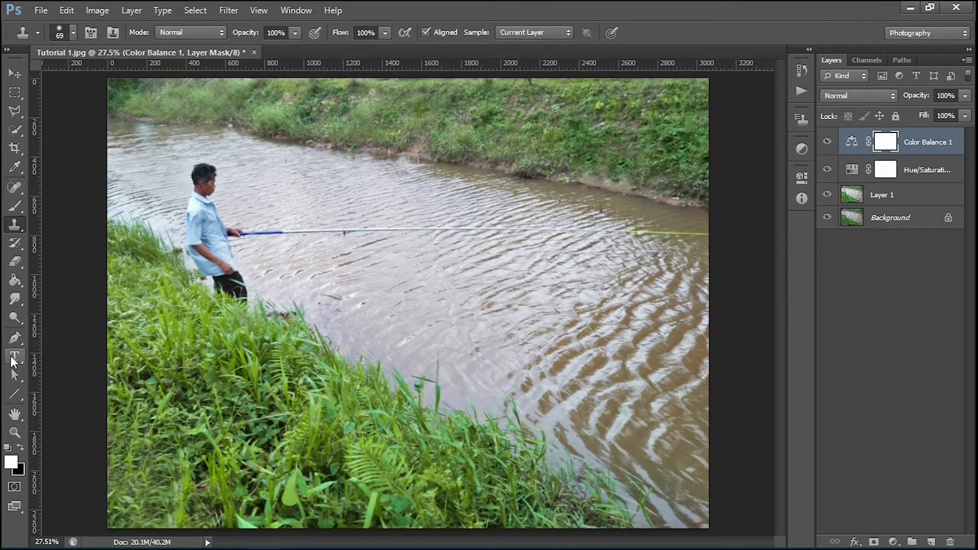
Step: With the Pen tool, trace a path along the river's far bank
{"action": "left_click", "coordinate": [15, 338]}
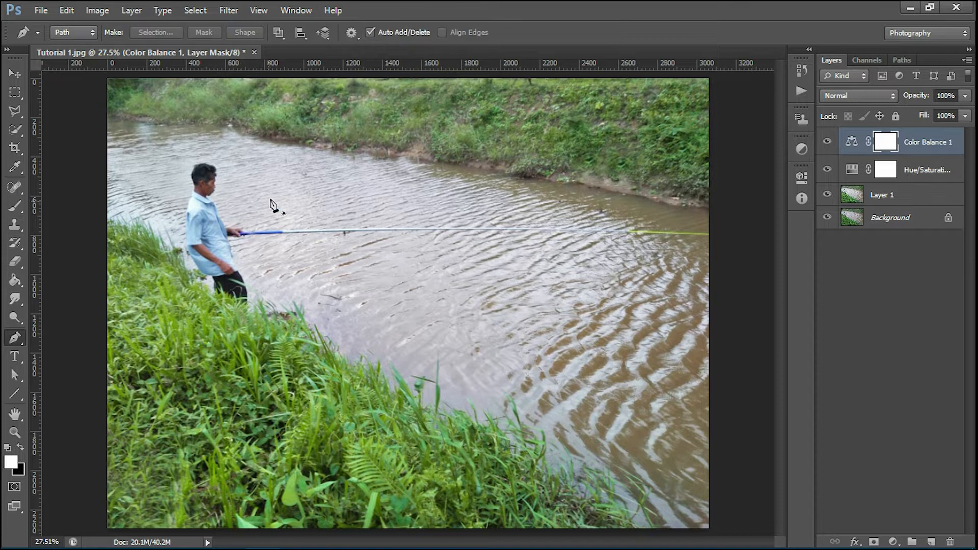
{"action": "scroll", "coordinate": [468, 173], "scroll_direction": "down", "scroll_amount": 3}
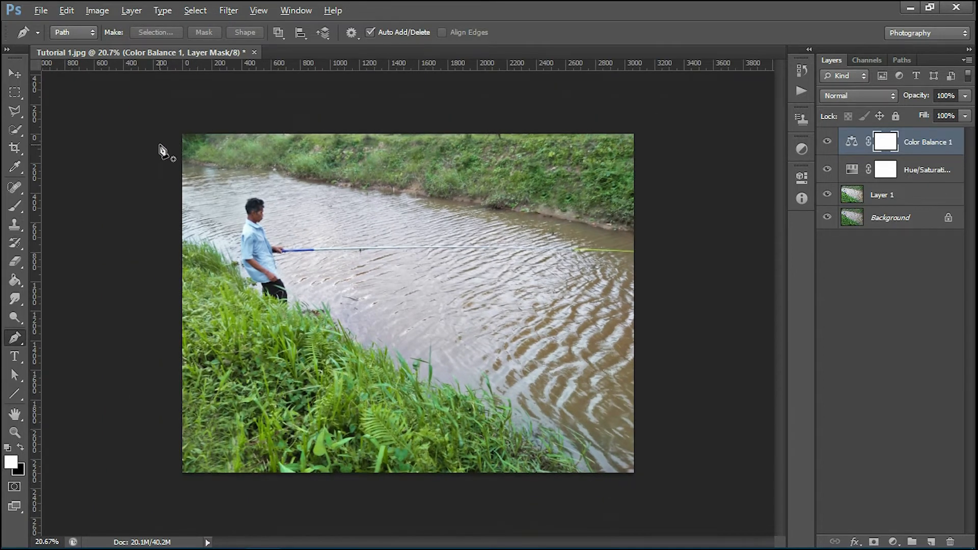
{"action": "scroll", "coordinate": [160, 145], "scroll_direction": "up", "scroll_amount": 3}
{"action": "scroll", "coordinate": [160, 145], "scroll_direction": "up", "scroll_amount": 3}
{"action": "left_click_drag", "start_coordinate": [203, 145], "coordinate": [291, 214]}
{"action": "scroll", "coordinate": [171, 203], "scroll_direction": "up", "scroll_amount": 5}
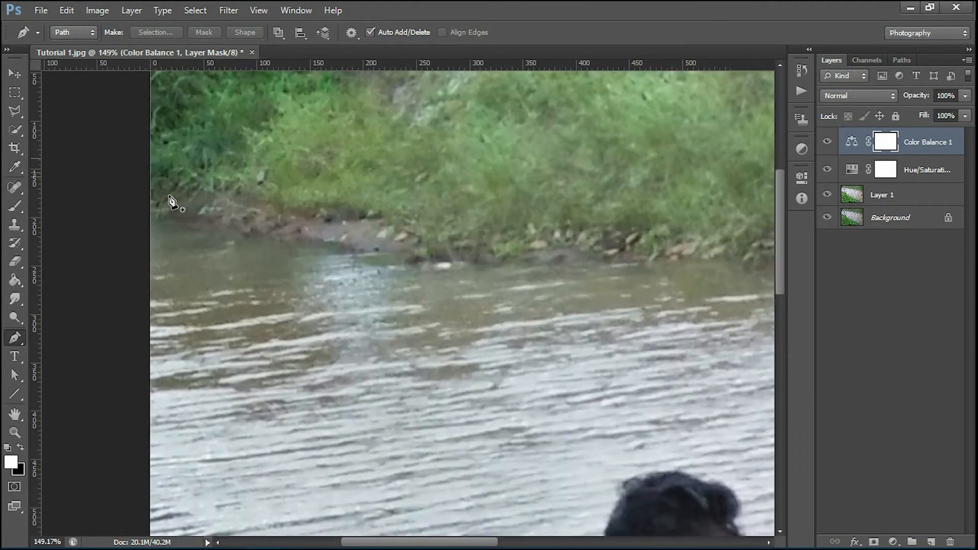
{"action": "left_click", "coordinate": [147, 207]}
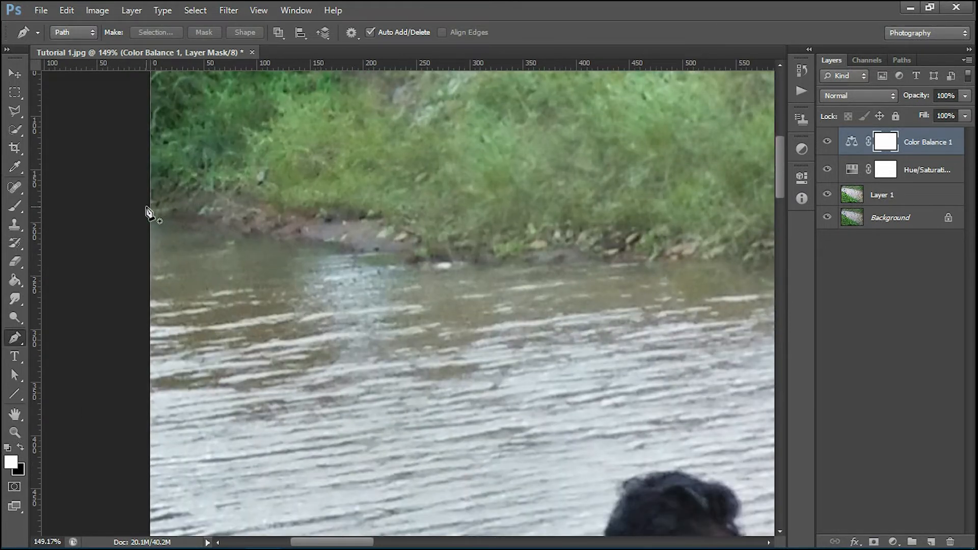
{"action": "left_click", "coordinate": [203, 218]}
{"action": "left_click", "coordinate": [582, 248]}
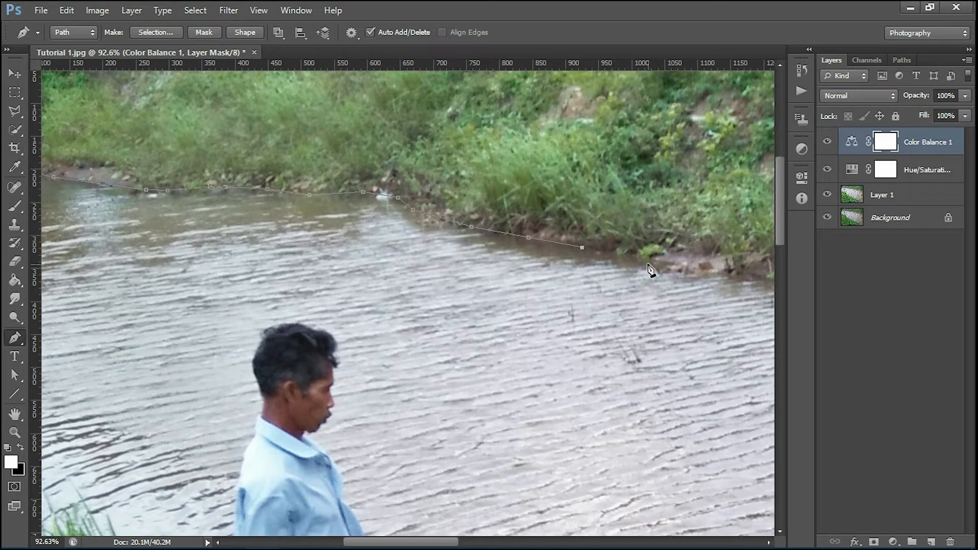
{"action": "left_click", "coordinate": [649, 261]}
{"action": "left_click_drag", "start_coordinate": [713, 258], "coordinate": [354, 208]}
{"action": "left_click", "coordinate": [437, 238]}
{"action": "left_click_drag", "start_coordinate": [721, 259], "coordinate": [307, 207]}
{"action": "left_click", "coordinate": [605, 265]}
{"action": "left_click", "coordinate": [650, 274]}
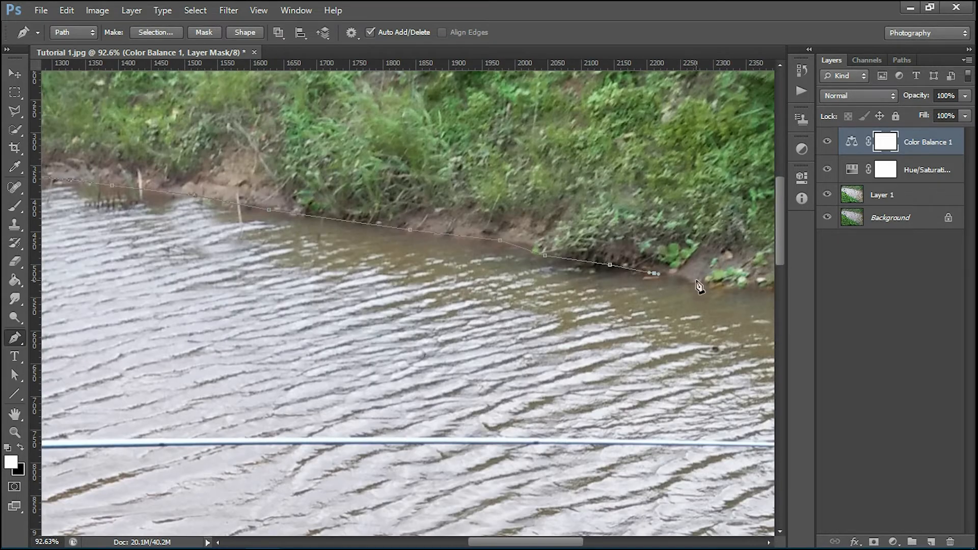
{"action": "left_click_drag", "start_coordinate": [728, 286], "coordinate": [237, 199]}
{"action": "left_click", "coordinate": [307, 207]}
Step: Continue the path around the lower right corner and along the near grassy bank, closing it at the start
{"action": "left_click", "coordinate": [479, 244]}
{"action": "left_click", "coordinate": [575, 268]}
{"action": "left_click", "coordinate": [632, 278]}
{"action": "left_click_drag", "start_coordinate": [687, 282], "coordinate": [258, 225]}
{"action": "left_click", "coordinate": [307, 227]}
{"action": "scroll", "coordinate": [407, 303], "scroll_direction": "down", "scroll_amount": 9}
{"action": "left_click", "coordinate": [426, 469]}
{"action": "left_click", "coordinate": [393, 499]}
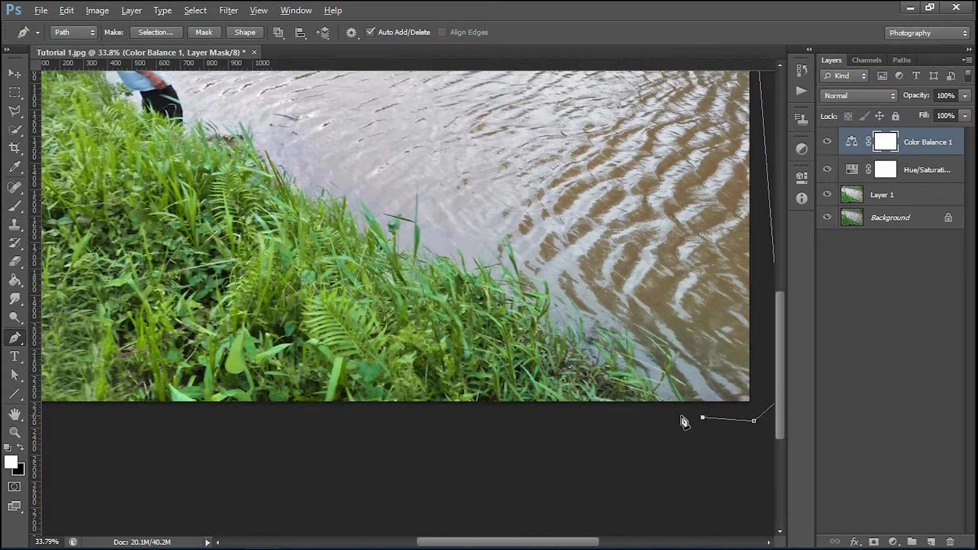
{"action": "left_click", "coordinate": [562, 475]}
{"action": "left_click", "coordinate": [494, 452]}
{"action": "left_click", "coordinate": [456, 438]}
{"action": "left_click", "coordinate": [433, 421]}
{"action": "left_click", "coordinate": [409, 402]}
{"action": "left_click", "coordinate": [377, 377]}
{"action": "left_click", "coordinate": [333, 356]}
{"action": "left_click", "coordinate": [261, 317]}
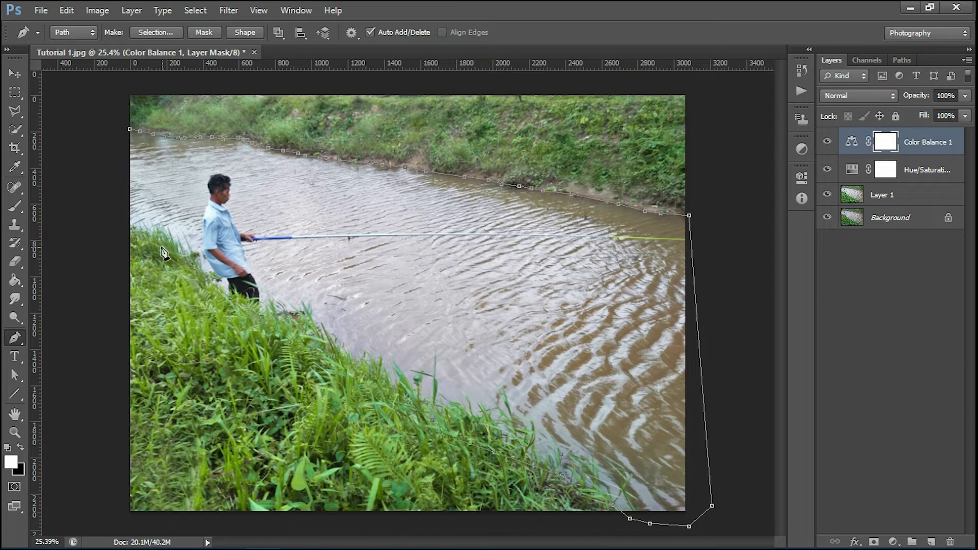
{"action": "left_click", "coordinate": [114, 134]}
Step: Convert the river path into a selection with Make Selection
{"action": "right_click", "coordinate": [526, 260]}
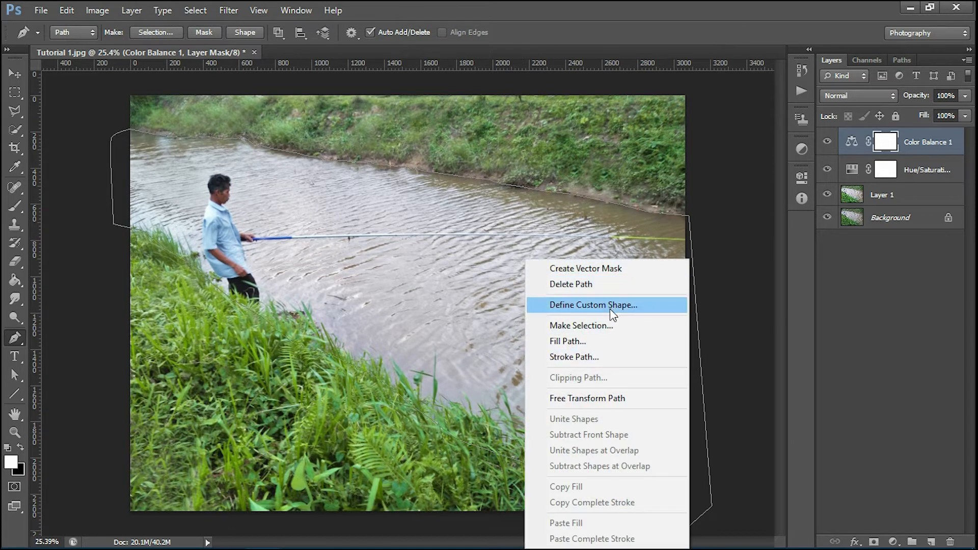
{"action": "left_click", "coordinate": [603, 325]}
{"action": "left_click", "coordinate": [562, 154]}
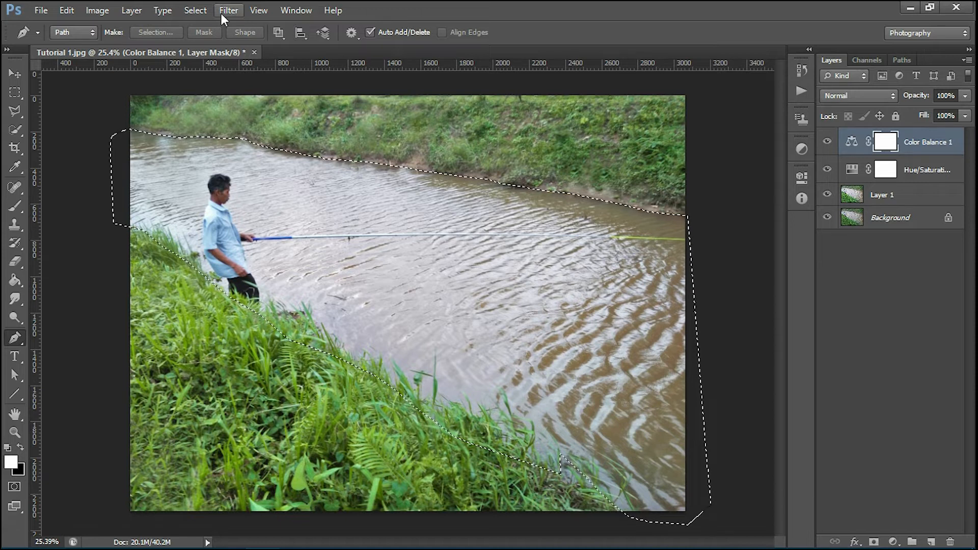
Step: Invert the selection, Paint Bucket the Color Balance 1 mask black outside the river, then deselect
{"action": "left_click", "coordinate": [203, 10]}
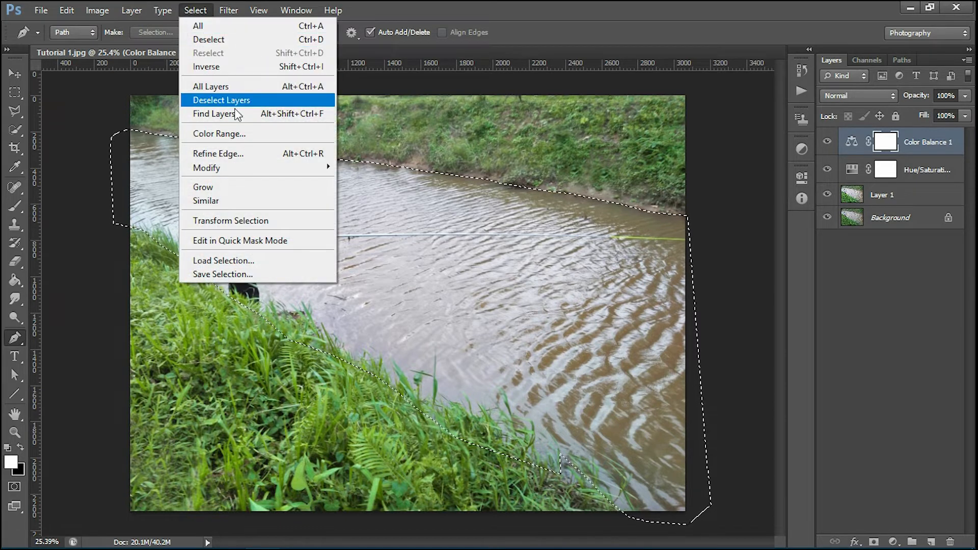
{"action": "left_click", "coordinate": [242, 68]}
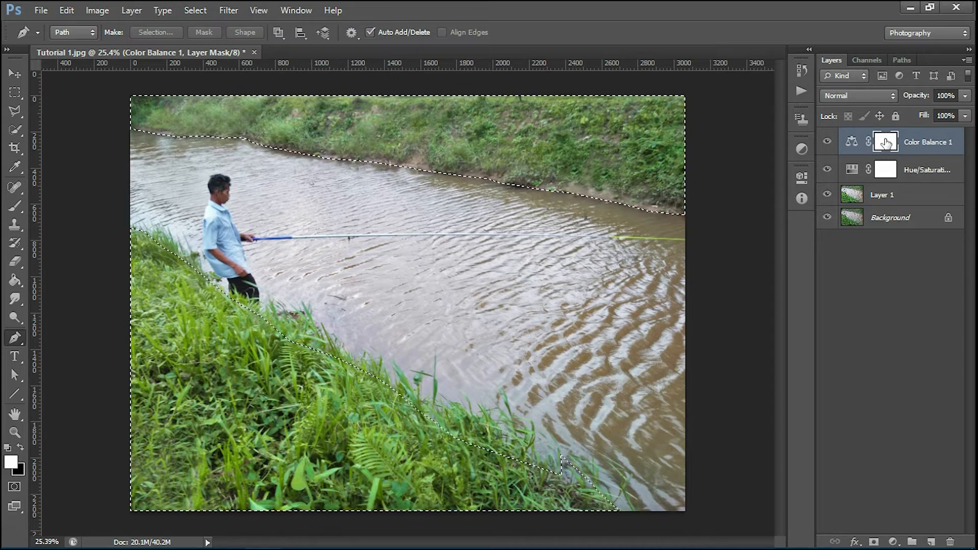
{"action": "left_click", "coordinate": [14, 281]}
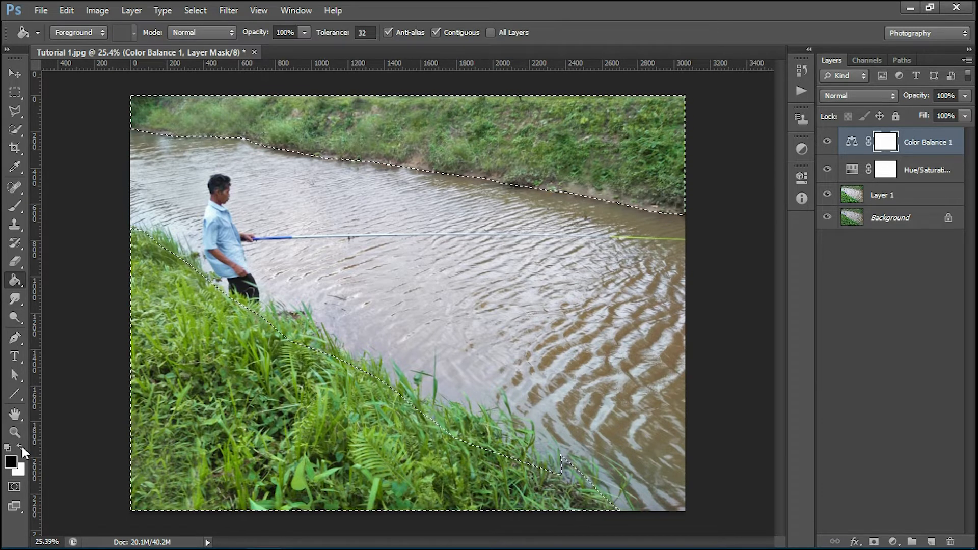
{"action": "left_click", "coordinate": [553, 136]}
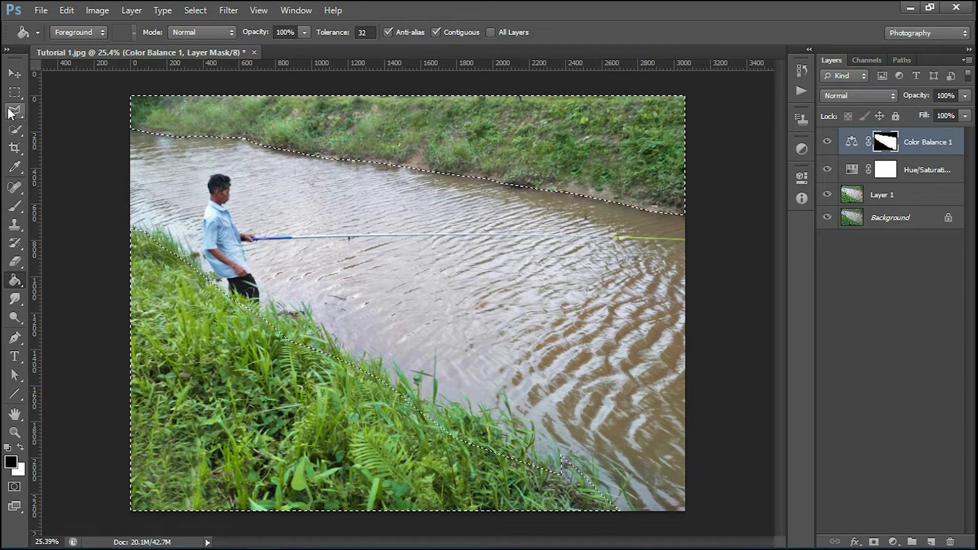
{"action": "left_click", "coordinate": [14, 93]}
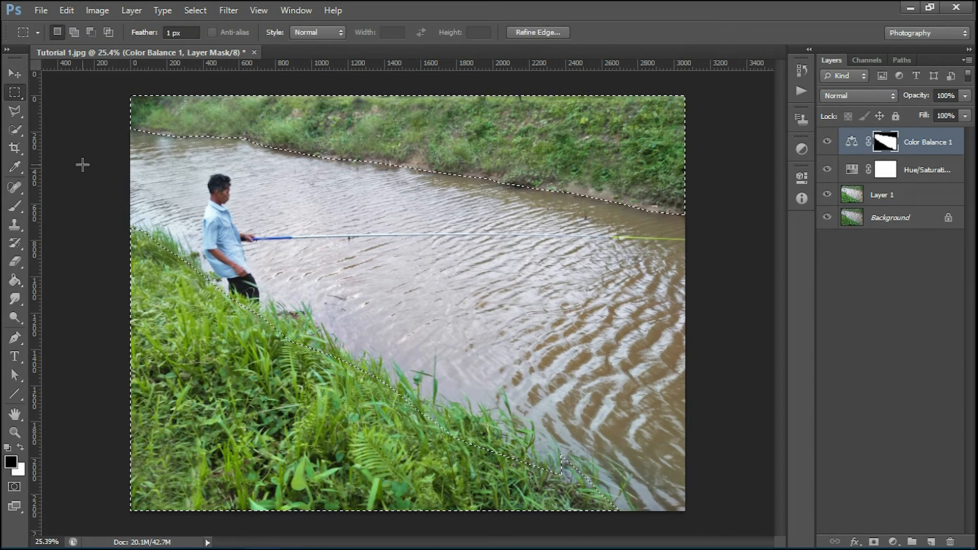
{"action": "key", "text": "ctrl+d"}
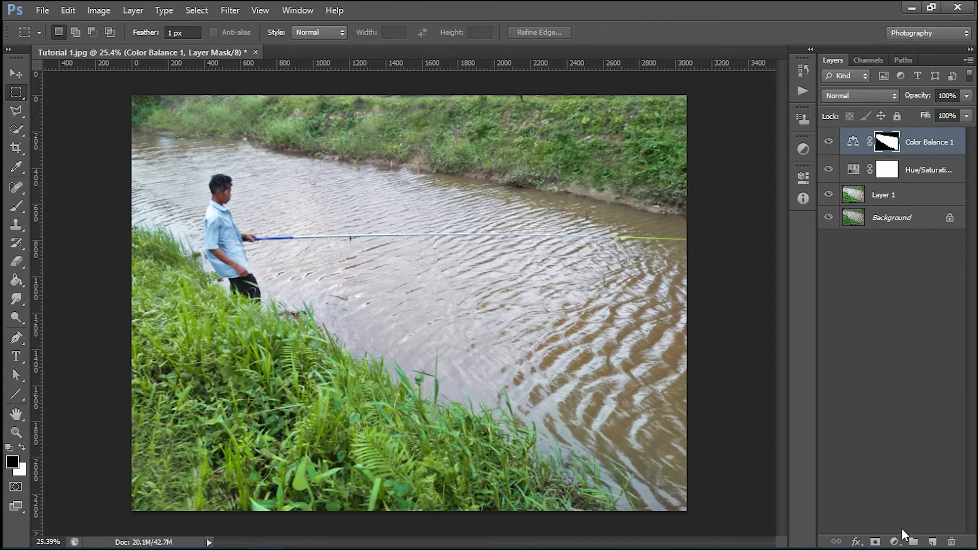
Step: Set Color Balance 1 midtones to Cyan -71, Green +25 and Blue +55
{"action": "double_click", "coordinate": [853, 144]}
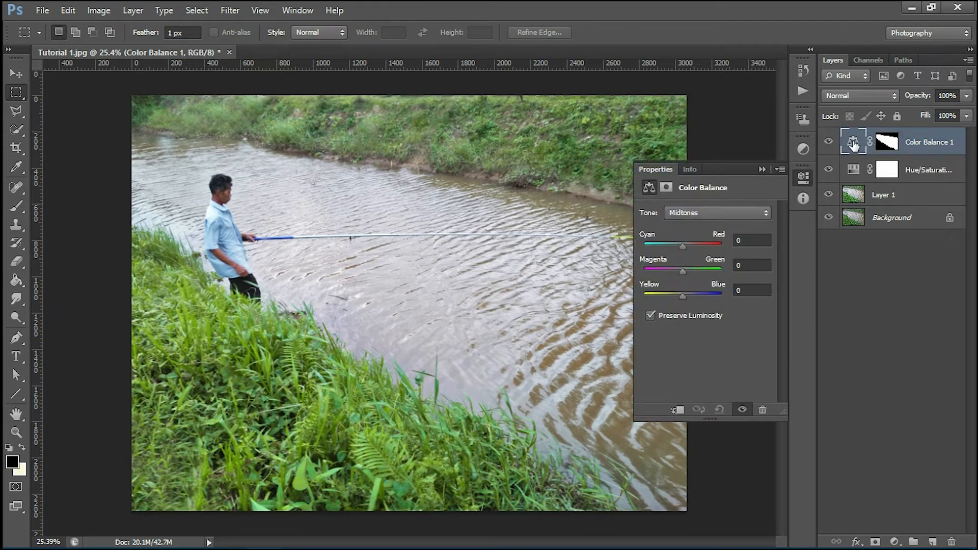
{"action": "left_click_drag", "start_coordinate": [681, 249], "coordinate": [655, 242]}
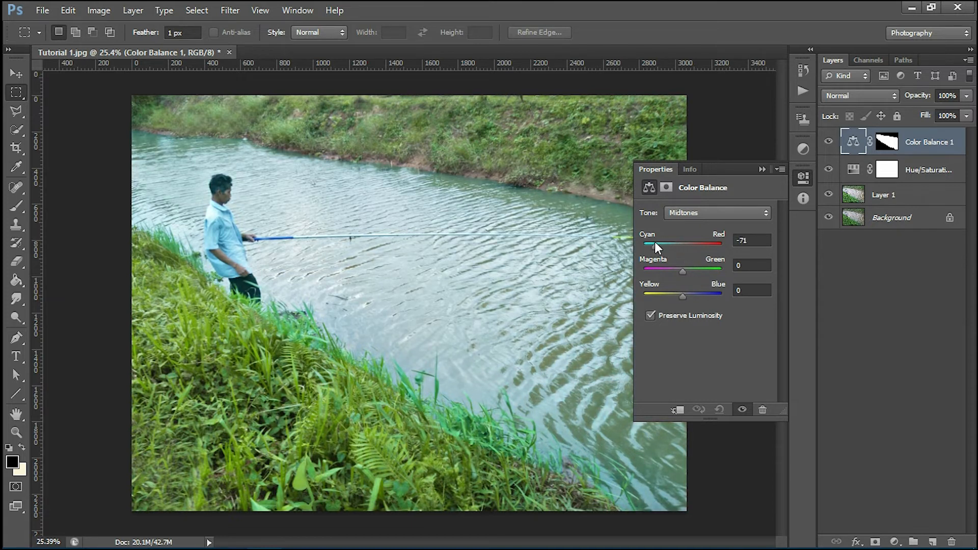
{"action": "left_click_drag", "start_coordinate": [682, 271], "coordinate": [697, 270]}
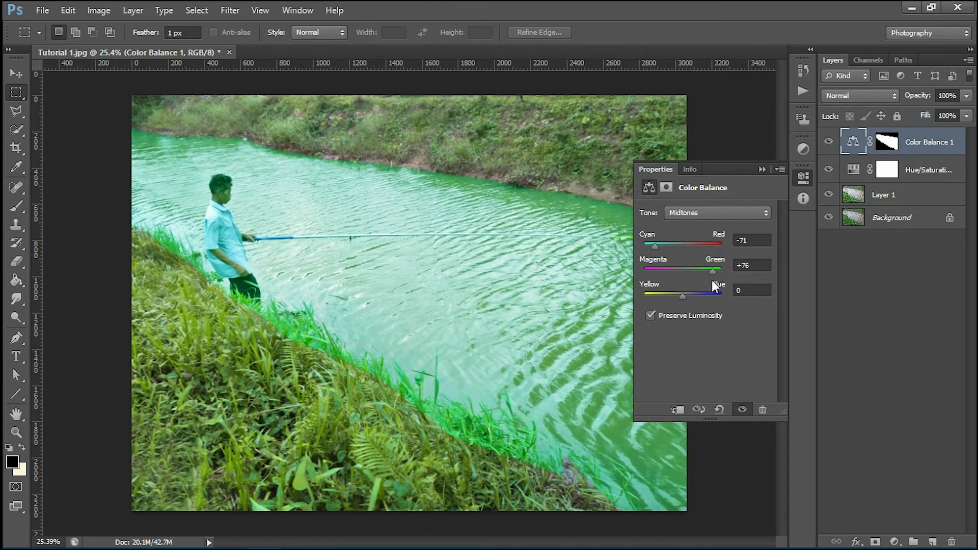
{"action": "mouse_move", "coordinate": [700, 281]}
{"action": "left_mouse_down"}
{"action": "mouse_move", "coordinate": [688, 296]}
{"action": "mouse_move", "coordinate": [702, 297]}
{"action": "left_mouse_up"}
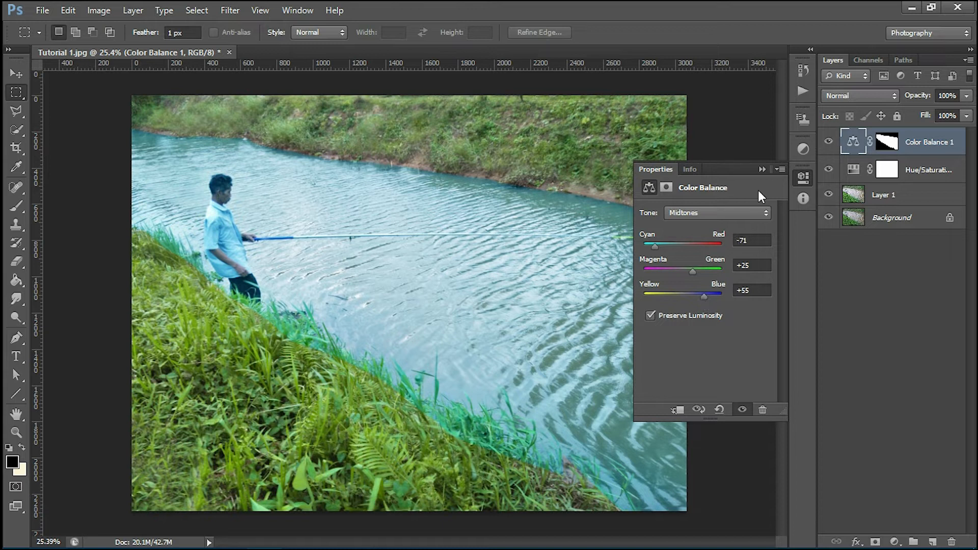
{"action": "left_click", "coordinate": [762, 169]}
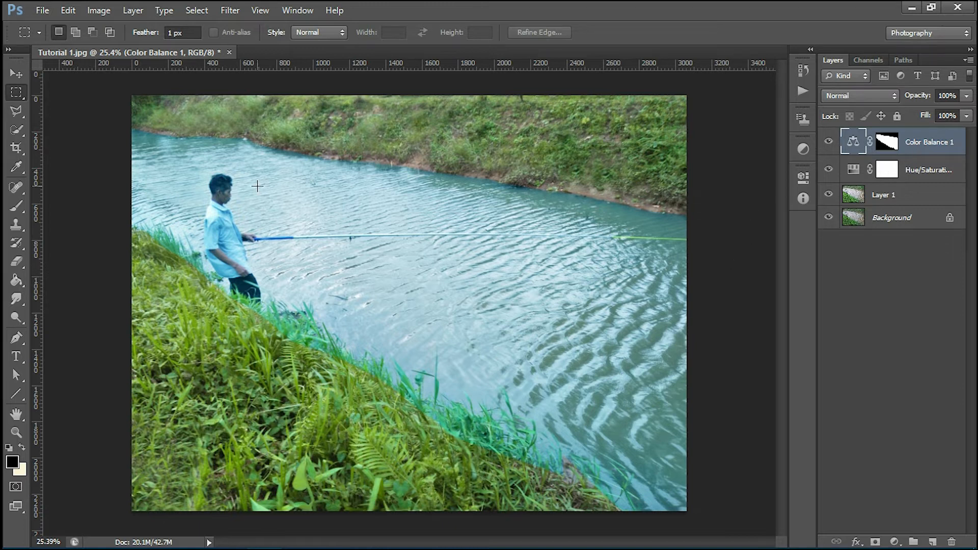
Step: With the Pen tool, start a path at the trouser bottom and trace up to the shirt hem
{"action": "scroll", "coordinate": [257, 186], "scroll_direction": "down", "scroll_amount": 3}
{"action": "scroll", "coordinate": [222, 290], "scroll_direction": "up", "scroll_amount": 4}
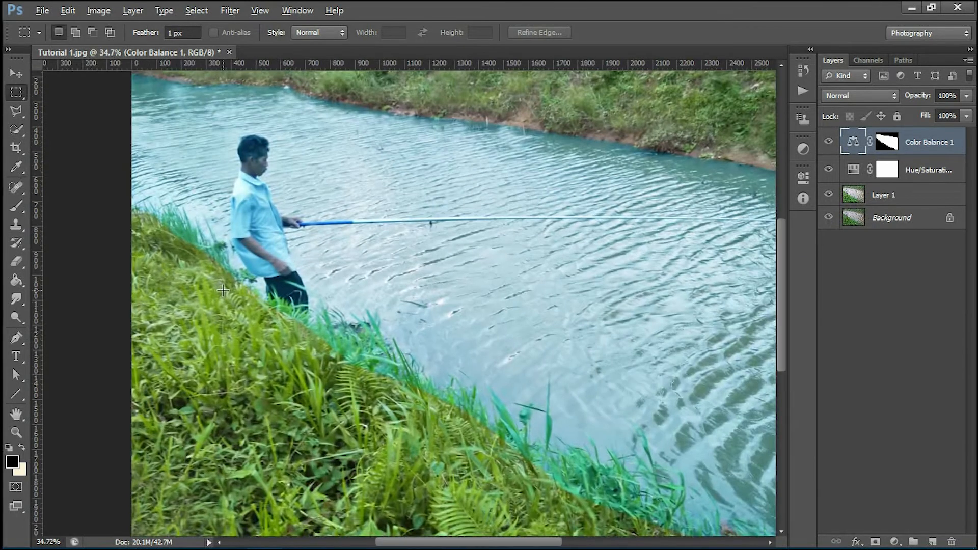
{"action": "scroll", "coordinate": [223, 290], "scroll_direction": "up", "scroll_amount": 2}
{"action": "left_click_drag", "start_coordinate": [319, 275], "coordinate": [350, 299]}
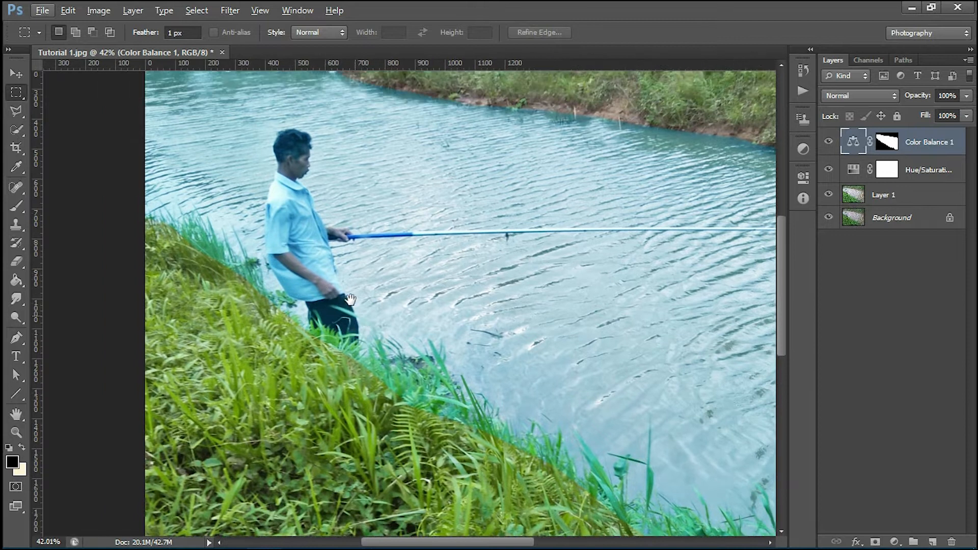
{"action": "scroll", "coordinate": [350, 299], "scroll_direction": "down", "scroll_amount": 1}
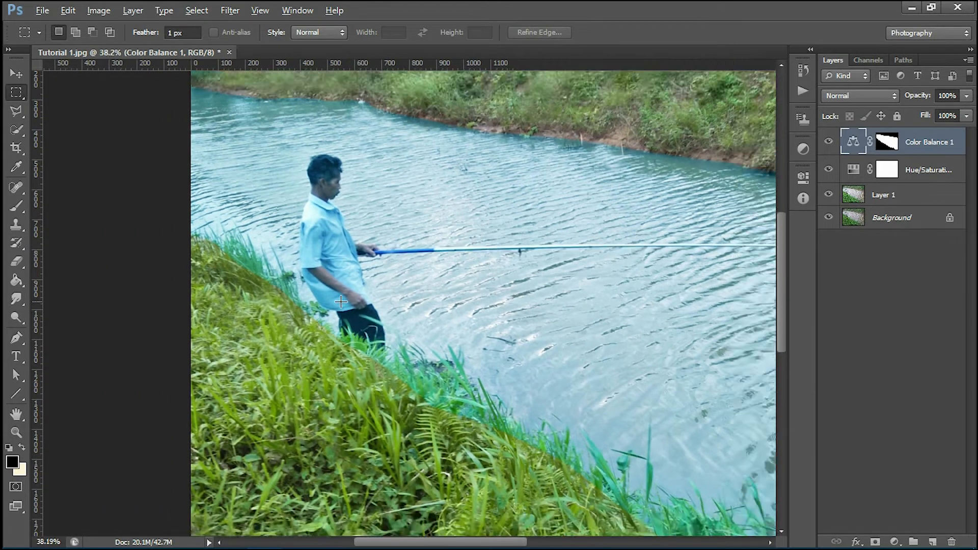
{"action": "scroll", "coordinate": [341, 302], "scroll_direction": "up", "scroll_amount": 6}
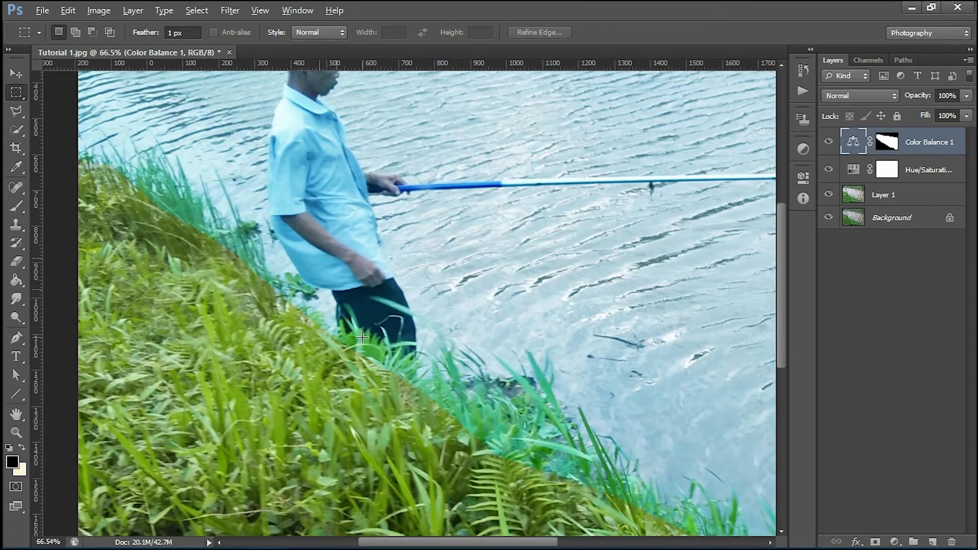
{"action": "scroll", "coordinate": [361, 338], "scroll_direction": "up", "scroll_amount": 3}
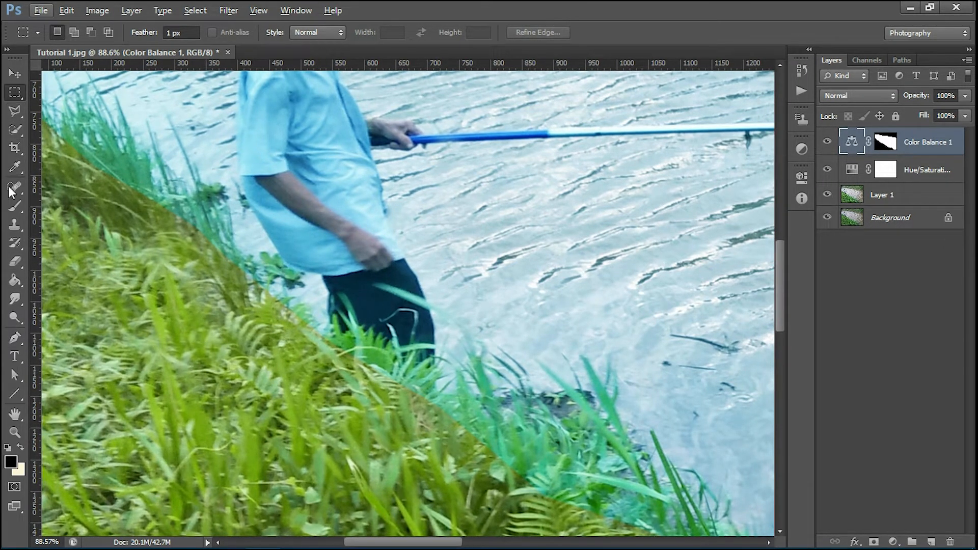
{"action": "left_click", "coordinate": [15, 338]}
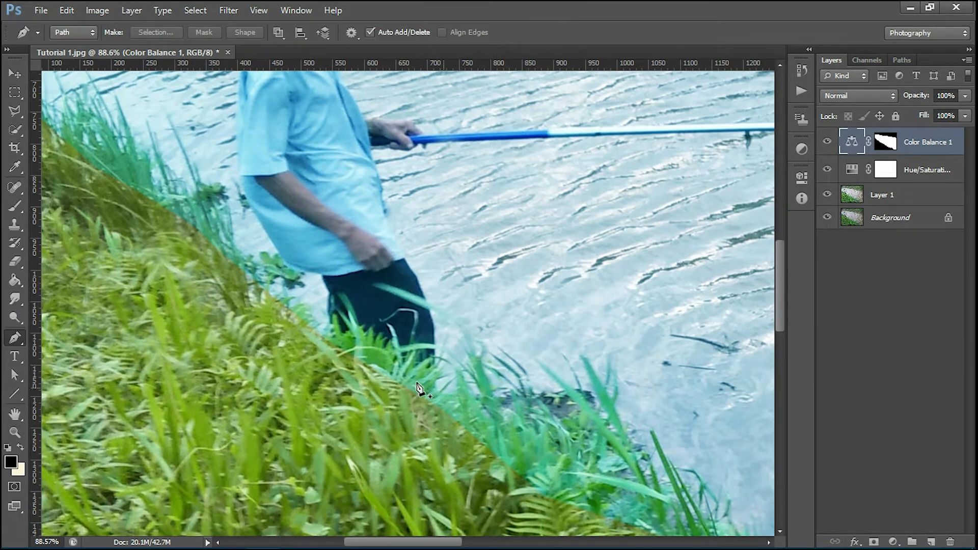
{"action": "scroll", "coordinate": [326, 341], "scroll_direction": "up", "scroll_amount": 3}
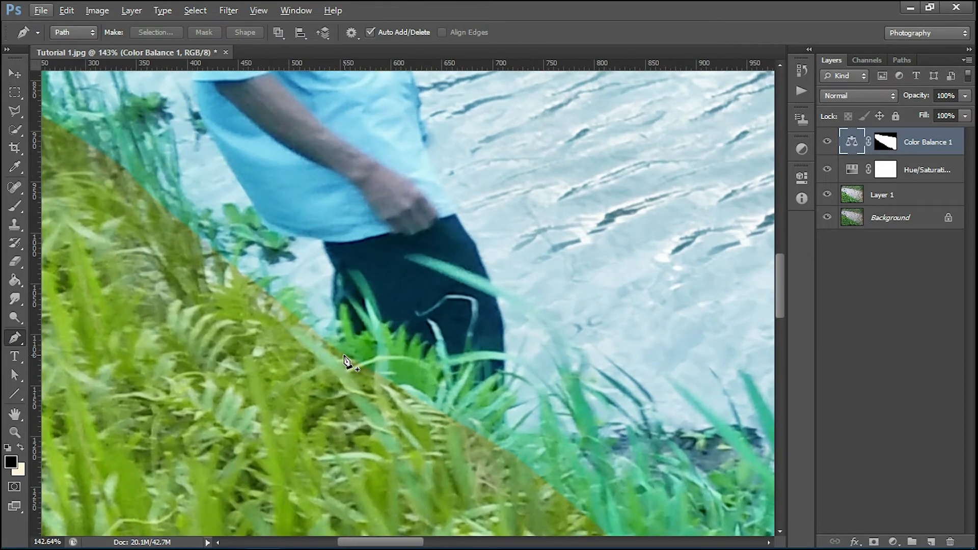
{"action": "left_click", "coordinate": [347, 365]}
{"action": "left_click", "coordinate": [334, 320]}
{"action": "left_click", "coordinate": [334, 299]}
{"action": "left_click", "coordinate": [334, 268]}
{"action": "left_click", "coordinate": [322, 243]}
Step: Trace the path along the lower shirt edge and up the shirt side
{"action": "left_click_drag", "start_coordinate": [374, 221], "coordinate": [542, 276]}
{"action": "scroll", "coordinate": [563, 300], "scroll_direction": "up", "scroll_amount": 5}
{"action": "left_click_drag", "start_coordinate": [453, 303], "coordinate": [592, 342]}
{"action": "left_click", "coordinate": [454, 303], "text": "alt"}
{"action": "left_click", "coordinate": [521, 276]}
{"action": "left_click", "coordinate": [571, 295]}
{"action": "left_click", "coordinate": [560, 267]}
{"action": "left_click_drag", "start_coordinate": [551, 229], "coordinate": [630, 327]}
{"action": "left_click_drag", "start_coordinate": [602, 238], "coordinate": [597, 148]}
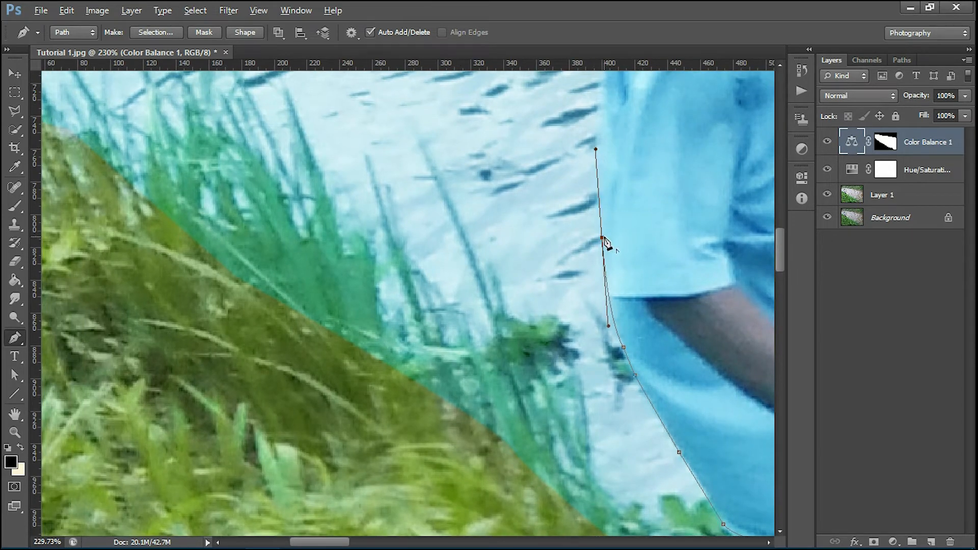
{"action": "left_click", "coordinate": [602, 238], "text": "alt"}
Step: Continue the path up the upper shirt and along the sleeve
{"action": "left_click_drag", "start_coordinate": [636, 101], "coordinate": [643, 271]}
{"action": "left_click_drag", "start_coordinate": [610, 203], "coordinate": [620, 75]}
{"action": "left_click", "coordinate": [610, 204], "text": "alt"}
{"action": "left_click_drag", "start_coordinate": [616, 188], "coordinate": [609, 306]}
{"action": "left_click", "coordinate": [613, 288]}
{"action": "left_click", "coordinate": [616, 265]}
{"action": "left_click", "coordinate": [620, 253]}
{"action": "left_click", "coordinate": [621, 245]}
{"action": "left_click", "coordinate": [623, 231]}
{"action": "scroll", "coordinate": [629, 219], "scroll_direction": "up", "scroll_amount": 3}
{"action": "left_click_drag", "start_coordinate": [652, 183], "coordinate": [644, 355]}
{"action": "left_click", "coordinate": [622, 296], "text": "alt"}
Step: Trace the collar, neck and back of the head
{"action": "left_click", "coordinate": [628, 281]}
{"action": "left_click", "coordinate": [629, 272]}
{"action": "left_click", "coordinate": [627, 268]}
{"action": "left_click", "coordinate": [642, 333]}
{"action": "scroll", "coordinate": [651, 316], "scroll_direction": "up", "scroll_amount": 4}
{"action": "left_click_drag", "start_coordinate": [663, 320], "coordinate": [688, 308]}
{"action": "left_click", "coordinate": [664, 319], "text": "alt"}
{"action": "scroll", "coordinate": [664, 318], "scroll_direction": "down", "scroll_amount": 4}
{"action": "left_click", "coordinate": [673, 278]}
{"action": "scroll", "coordinate": [675, 269], "scroll_direction": "down", "scroll_amount": 4}
{"action": "left_click_drag", "start_coordinate": [678, 257], "coordinate": [646, 266]}
{"action": "scroll", "coordinate": [640, 224], "scroll_direction": "up", "scroll_amount": 2}
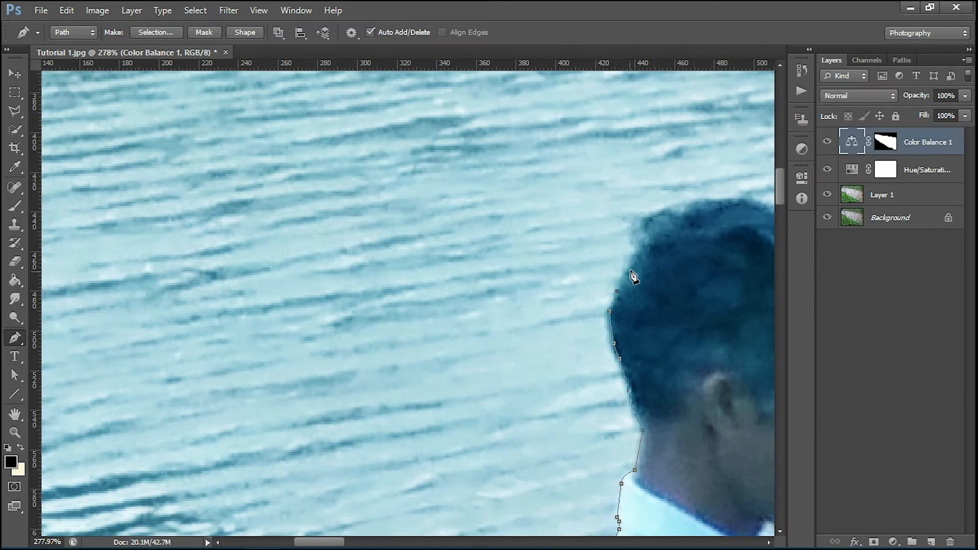
{"action": "left_click_drag", "start_coordinate": [730, 218], "coordinate": [553, 296]}
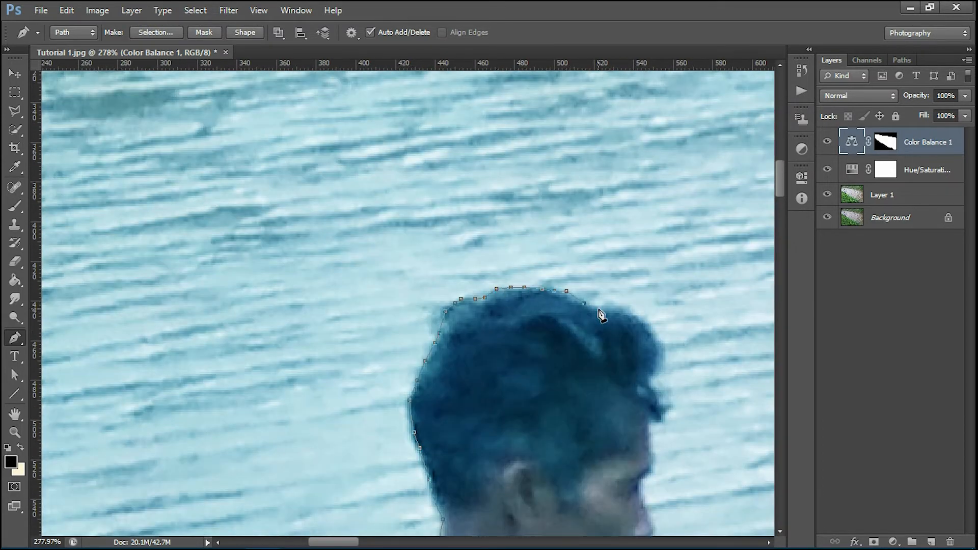
{"action": "scroll", "coordinate": [647, 441], "scroll_direction": "up", "scroll_amount": 2}
{"action": "left_click_drag", "start_coordinate": [648, 440], "coordinate": [647, 319]}
Step: Outline the face profile from forehead over nose and lips to the chin
{"action": "left_click", "coordinate": [649, 330]}
{"action": "left_click_drag", "start_coordinate": [646, 358], "coordinate": [638, 369]}
{"action": "left_click", "coordinate": [633, 377]}
{"action": "left_click", "coordinate": [643, 405]}
{"action": "left_click_drag", "start_coordinate": [649, 445], "coordinate": [605, 289]}
{"action": "left_click", "coordinate": [614, 360]}
{"action": "left_click", "coordinate": [623, 369]}
{"action": "left_click_drag", "start_coordinate": [592, 308], "coordinate": [569, 314]}
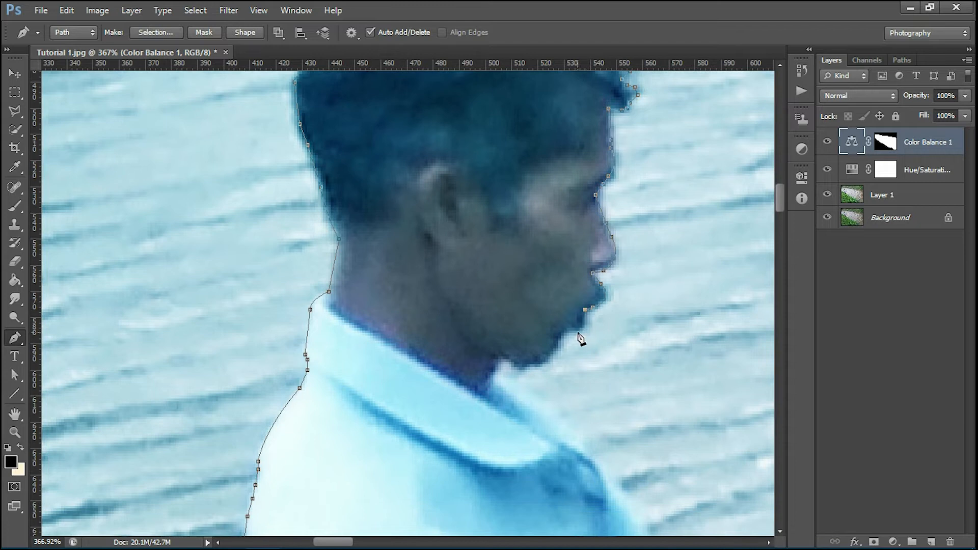
{"action": "left_click", "coordinate": [577, 333], "text": "alt"}
{"action": "left_click", "coordinate": [568, 333]}
{"action": "left_click", "coordinate": [564, 331]}
Step: Trace below the chin, along the shoulder and down the front of the shirt
{"action": "left_click_drag", "start_coordinate": [545, 366], "coordinate": [597, 334]}
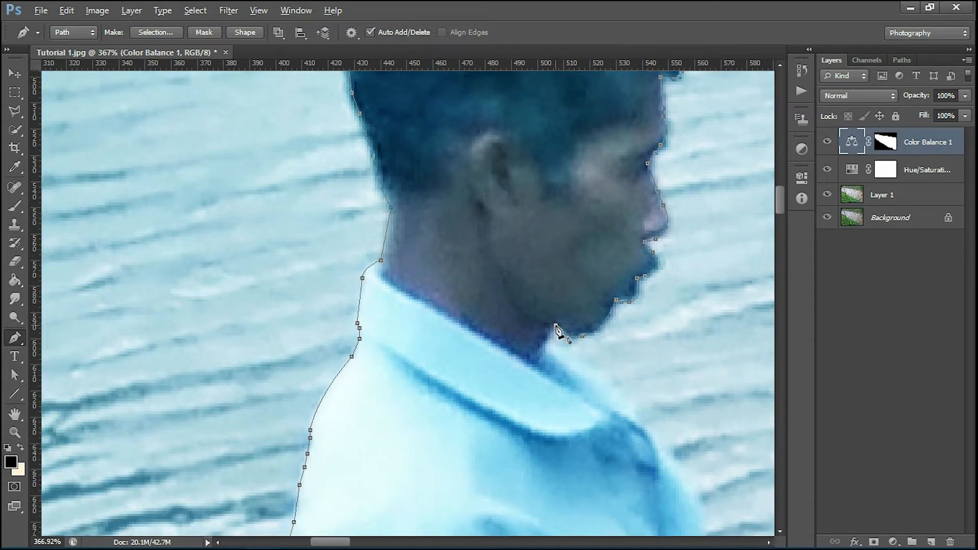
{"action": "left_click", "coordinate": [555, 326], "text": "alt"}
{"action": "left_click", "coordinate": [547, 336]}
{"action": "left_click", "coordinate": [558, 349]}
{"action": "left_click_drag", "start_coordinate": [580, 371], "coordinate": [508, 275]}
{"action": "left_click", "coordinate": [550, 300]}
{"action": "left_click", "coordinate": [573, 324]}
{"action": "left_click", "coordinate": [605, 377]}
{"action": "left_click", "coordinate": [624, 411]}
{"action": "left_click_drag", "start_coordinate": [599, 349], "coordinate": [545, 187]}
{"action": "left_click_drag", "start_coordinate": [564, 337], "coordinate": [555, 417]}
{"action": "left_click", "coordinate": [573, 343], "text": "alt"}
{"action": "left_click_drag", "start_coordinate": [586, 356], "coordinate": [495, 188]}
{"action": "left_click_drag", "start_coordinate": [563, 286], "coordinate": [599, 373]}
{"action": "left_click", "coordinate": [563, 286], "text": "alt"}
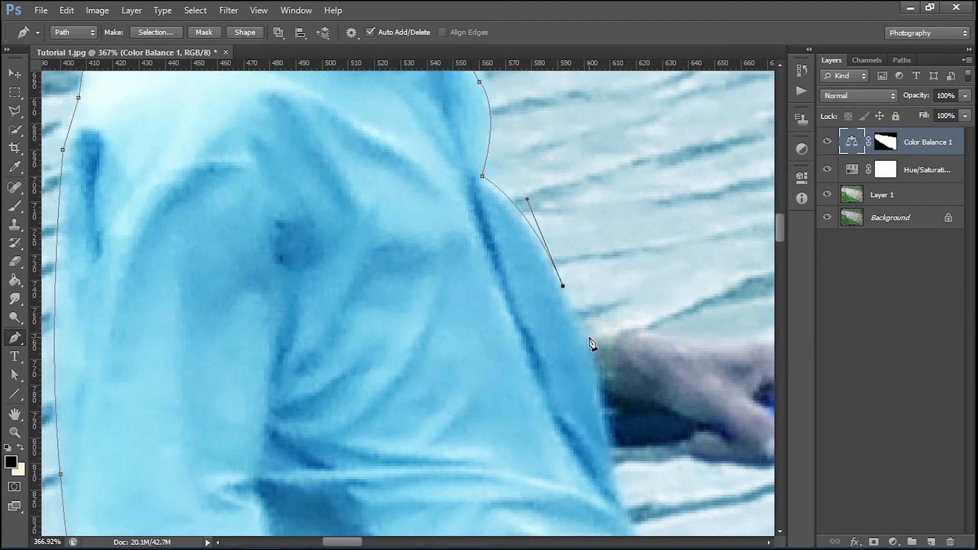
{"action": "left_click_drag", "start_coordinate": [586, 338], "coordinate": [598, 357]}
{"action": "left_click", "coordinate": [586, 338], "text": "alt"}
Step: Extend the path along the arm and over the hand, undoing one stray curved point
{"action": "left_click_drag", "start_coordinate": [673, 361], "coordinate": [616, 256]}
{"action": "left_click", "coordinate": [495, 255]}
{"action": "left_click", "coordinate": [565, 252], "text": "alt"}
{"action": "left_click", "coordinate": [623, 255]}
{"action": "left_click", "coordinate": [638, 251]}
{"action": "left_click_drag", "start_coordinate": [681, 281], "coordinate": [422, 263]}
{"action": "key", "text": "ctrl+alt+z"}
{"action": "key", "text": "ctrl+alt+z"}
{"action": "left_click", "coordinate": [639, 255]}
Step: Trace the rod's upper edge outward from the hand
{"action": "left_click", "coordinate": [685, 288], "text": "alt"}
{"action": "left_click", "coordinate": [725, 319]}
{"action": "left_click", "coordinate": [555, 266]}
{"action": "left_click", "coordinate": [580, 246]}
{"action": "left_click", "coordinate": [629, 241]}
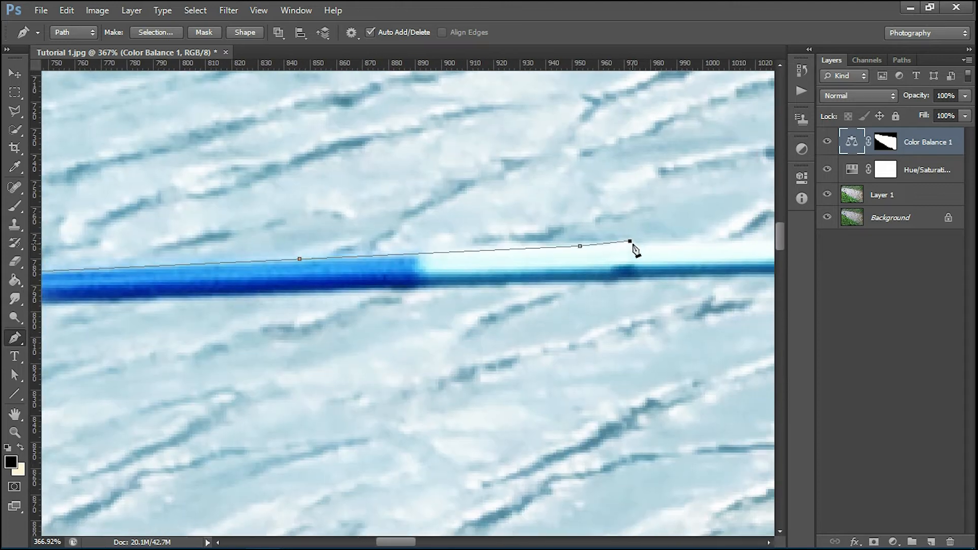
{"action": "left_click_drag", "start_coordinate": [633, 247], "coordinate": [345, 204]}
{"action": "left_click", "coordinate": [615, 192]}
{"action": "left_click", "coordinate": [621, 183]}
{"action": "left_click_drag", "start_coordinate": [615, 192], "coordinate": [255, 184]}
{"action": "left_click", "coordinate": [622, 175]}
{"action": "left_click_drag", "start_coordinate": [623, 176], "coordinate": [266, 191]}
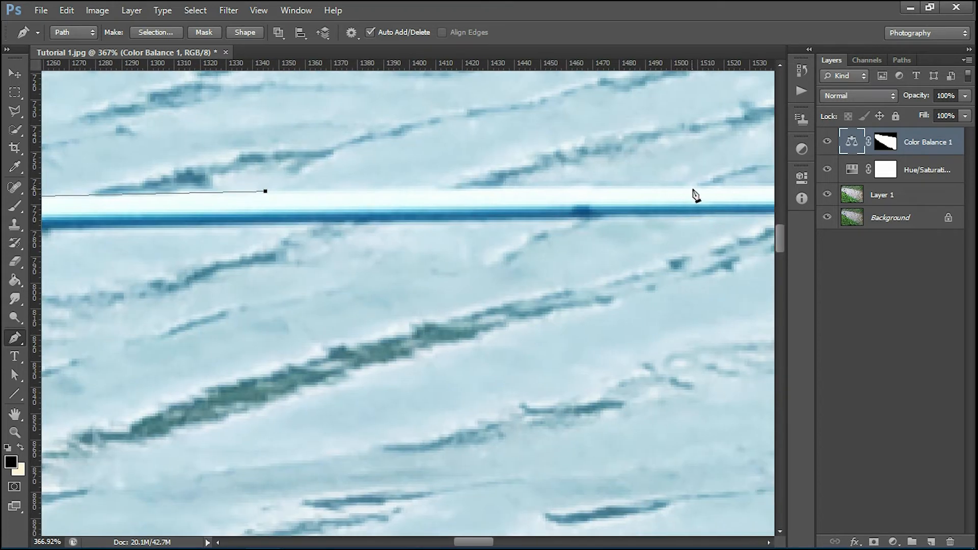
{"action": "left_click", "coordinate": [687, 196]}
{"action": "left_click_drag", "start_coordinate": [687, 196], "coordinate": [229, 251]}
{"action": "left_click", "coordinate": [580, 249]}
{"action": "left_click_drag", "start_coordinate": [579, 249], "coordinate": [291, 247]}
{"action": "left_click", "coordinate": [689, 244]}
{"action": "left_click_drag", "start_coordinate": [689, 244], "coordinate": [262, 243]}
{"action": "left_click", "coordinate": [660, 244]}
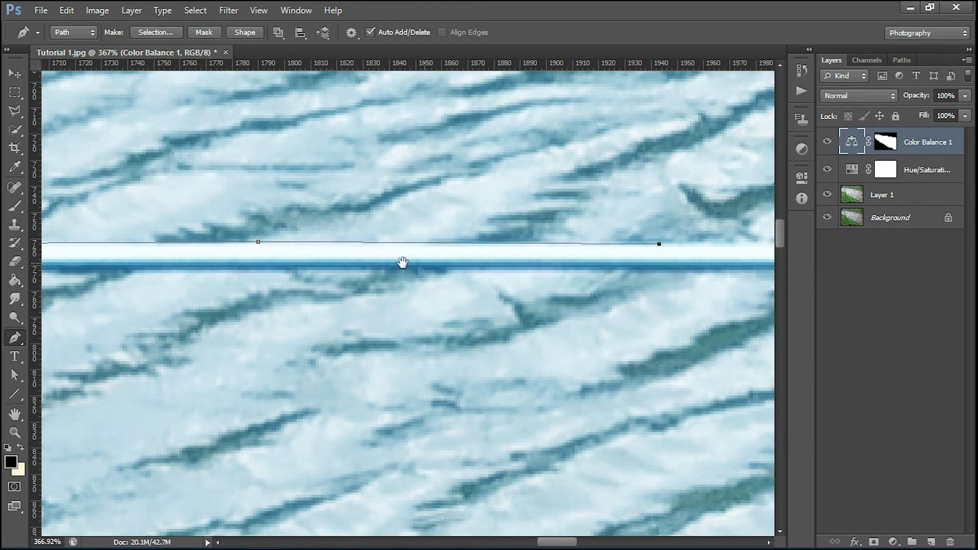
Step: Follow the rod's upper edge to its tip and past it at the image edge
{"action": "left_click_drag", "start_coordinate": [624, 255], "coordinate": [190, 269]}
{"action": "left_click", "coordinate": [471, 259]}
{"action": "left_click_drag", "start_coordinate": [666, 266], "coordinate": [291, 280]}
{"action": "left_click", "coordinate": [604, 284]}
{"action": "left_click", "coordinate": [715, 288]}
{"action": "left_click_drag", "start_coordinate": [715, 288], "coordinate": [192, 306]}
{"action": "left_click", "coordinate": [558, 315]}
{"action": "left_click_drag", "start_coordinate": [695, 327], "coordinate": [277, 337]}
{"action": "left_click", "coordinate": [384, 320]}
{"action": "left_click", "coordinate": [686, 330]}
{"action": "left_click", "coordinate": [426, 341]}
{"action": "left_click", "coordinate": [602, 347]}
{"action": "left_click_drag", "start_coordinate": [700, 350], "coordinate": [286, 345]}
{"action": "left_click", "coordinate": [681, 349]}
{"action": "left_click", "coordinate": [459, 352]}
{"action": "left_click", "coordinate": [720, 363]}
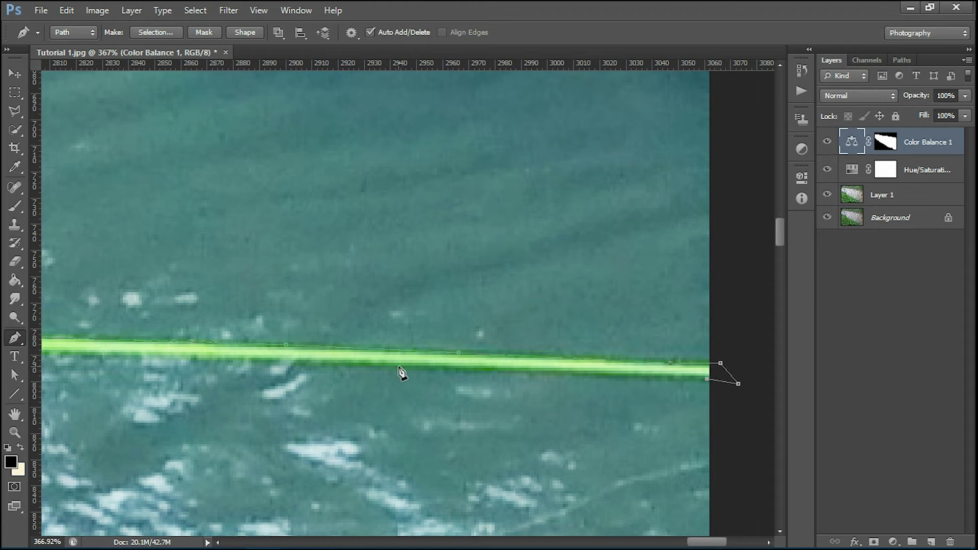
Step: Trace back along the rod's lower edge from the tip
{"action": "left_click_drag", "start_coordinate": [51, 356], "coordinate": [461, 366]}
{"action": "left_click", "coordinate": [451, 366]}
{"action": "left_click", "coordinate": [213, 361]}
{"action": "left_click_drag", "start_coordinate": [212, 361], "coordinate": [560, 354]}
{"action": "left_click", "coordinate": [401, 352]}
{"action": "left_click_drag", "start_coordinate": [365, 351], "coordinate": [726, 349]}
{"action": "left_click", "coordinate": [409, 337]}
{"action": "left_click", "coordinate": [227, 332]}
{"action": "left_click_drag", "start_coordinate": [227, 332], "coordinate": [639, 333]}
{"action": "left_click", "coordinate": [272, 323]}
{"action": "left_click_drag", "start_coordinate": [273, 323], "coordinate": [707, 326]}
{"action": "left_click", "coordinate": [195, 316]}
{"action": "left_click_drag", "start_coordinate": [195, 316], "coordinate": [660, 295]}
{"action": "left_click", "coordinate": [237, 295]}
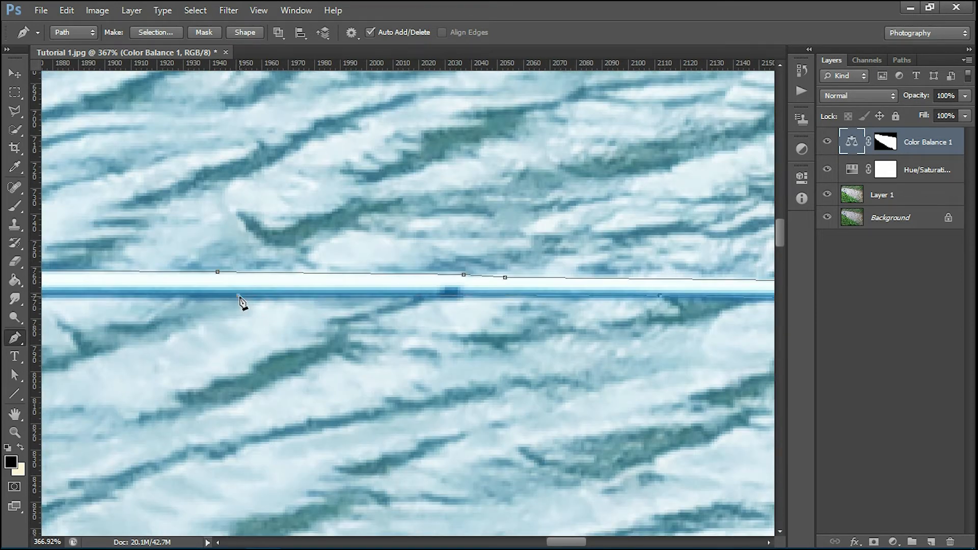
{"action": "left_click_drag", "start_coordinate": [238, 295], "coordinate": [668, 281]}
{"action": "left_click", "coordinate": [191, 282]}
Step: Continue along the rod's lower edge back toward the hand
{"action": "left_click_drag", "start_coordinate": [191, 283], "coordinate": [723, 277]}
{"action": "left_click", "coordinate": [271, 277]}
{"action": "left_click_drag", "start_coordinate": [271, 277], "coordinate": [641, 295]}
{"action": "left_click", "coordinate": [336, 281]}
{"action": "left_click_drag", "start_coordinate": [352, 288], "coordinate": [779, 288]}
{"action": "left_click", "coordinate": [277, 288]}
{"action": "left_click_drag", "start_coordinate": [277, 288], "coordinate": [685, 288]}
{"action": "left_click", "coordinate": [127, 297]}
{"action": "left_click_drag", "start_coordinate": [128, 297], "coordinate": [605, 272]}
{"action": "left_click", "coordinate": [58, 295]}
Step: Curve the path around the fingertip under the rod and along the hand's underside
{"action": "left_click_drag", "start_coordinate": [60, 298], "coordinate": [726, 276]}
{"action": "left_click", "coordinate": [403, 294]}
{"action": "scroll", "coordinate": [339, 323], "scroll_direction": "up", "scroll_amount": 2}
{"action": "left_click_drag", "start_coordinate": [402, 322], "coordinate": [552, 282]}
{"action": "left_click", "coordinate": [385, 291], "text": "alt"}
{"action": "left_click", "coordinate": [368, 291]}
{"action": "left_click_drag", "start_coordinate": [499, 289], "coordinate": [482, 293]}
{"action": "left_click_drag", "start_coordinate": [392, 295], "coordinate": [380, 295]}
{"action": "left_click", "coordinate": [412, 303], "text": "alt"}
{"action": "left_click", "coordinate": [384, 302]}
{"action": "left_click", "coordinate": [369, 290]}
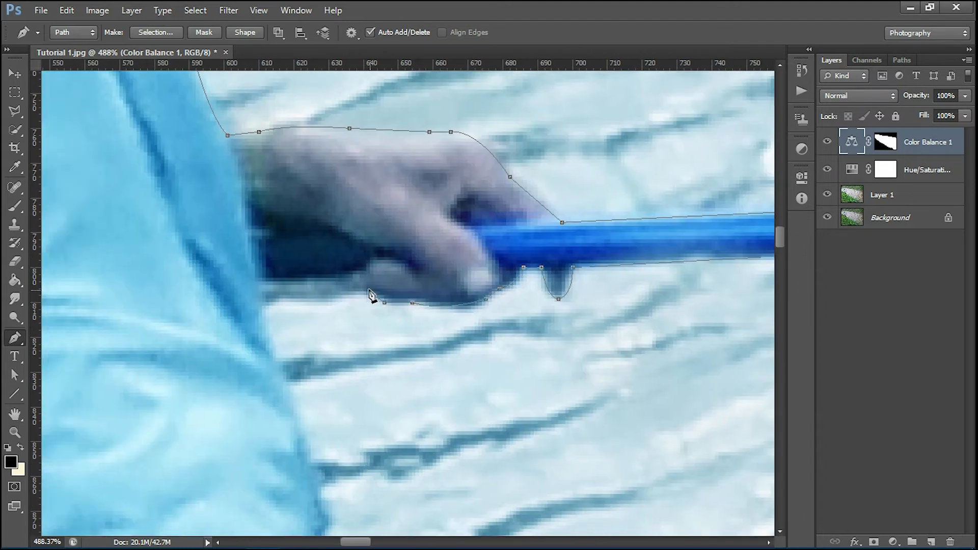
Step: Trace down the sleeve edge, undoing misplaced points on the shirt side
{"action": "left_click", "coordinate": [270, 279]}
{"action": "left_click", "coordinate": [262, 282]}
{"action": "left_click", "coordinate": [270, 345]}
{"action": "left_click_drag", "start_coordinate": [297, 402], "coordinate": [267, 257]}
{"action": "left_click", "coordinate": [264, 261]}
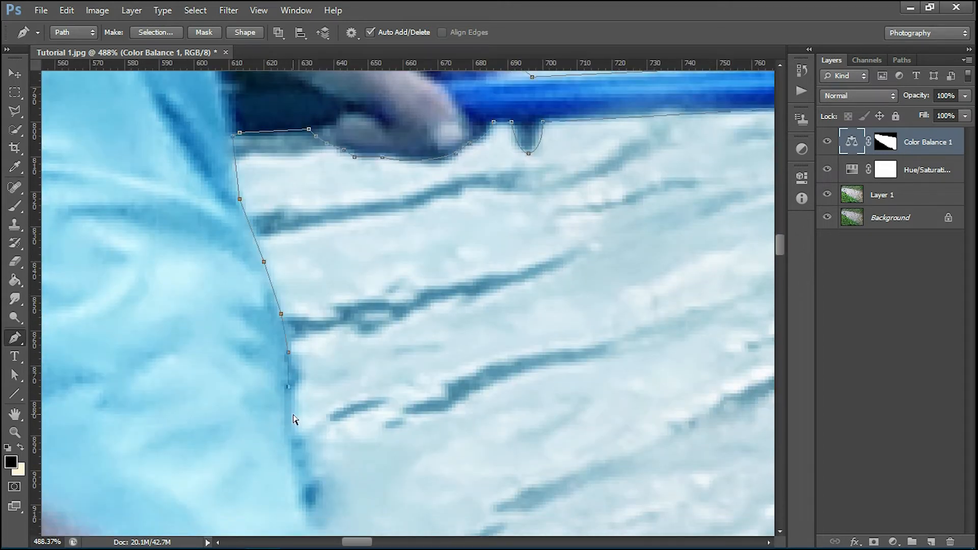
{"action": "left_click", "coordinate": [293, 433]}
{"action": "scroll", "coordinate": [319, 234], "scroll_direction": "down", "scroll_amount": 5}
{"action": "left_click", "coordinate": [329, 336]}
{"action": "key", "text": "ctrl+alt+z"}
{"action": "key", "text": "ctrl+alt+z"}
{"action": "left_click_drag", "start_coordinate": [306, 255], "coordinate": [333, 296]}
{"action": "left_click", "coordinate": [306, 257], "text": "alt"}
{"action": "left_click", "coordinate": [389, 417]}
{"action": "left_click", "coordinate": [407, 458]}
Step: Bring the path down the trousers toward its starting point near the bank
{"action": "left_click_drag", "start_coordinate": [432, 504], "coordinate": [323, 282]}
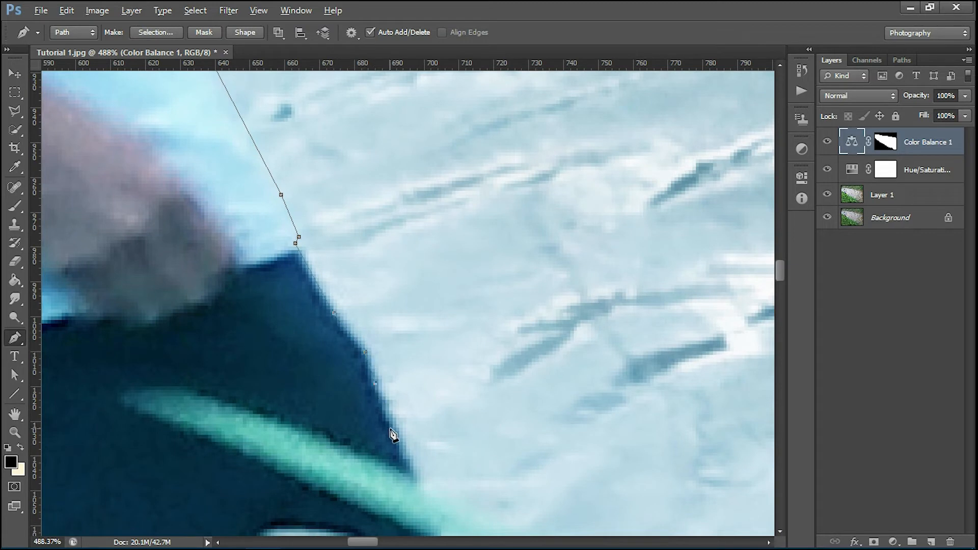
{"action": "scroll", "coordinate": [392, 436], "scroll_direction": "down", "scroll_amount": 3}
{"action": "left_click_drag", "start_coordinate": [405, 509], "coordinate": [374, 363]}
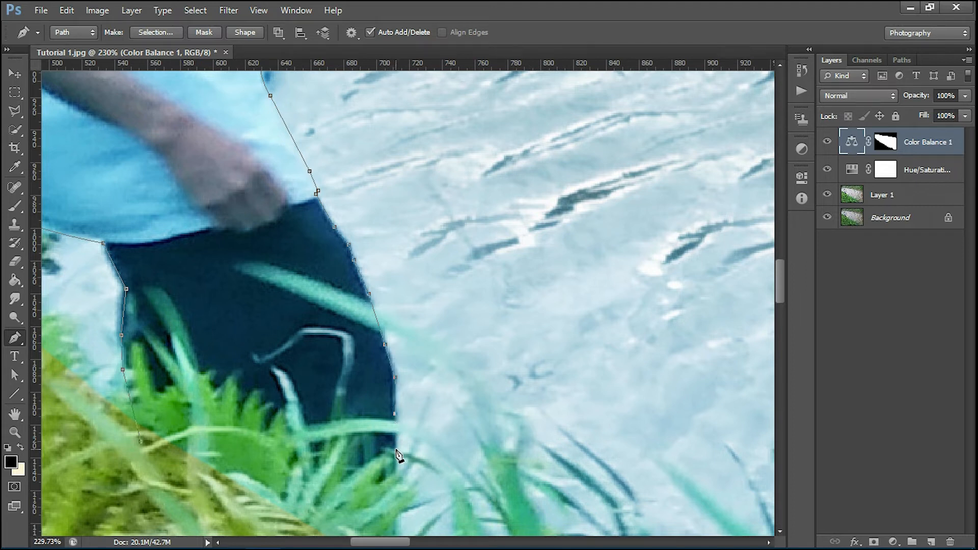
{"action": "left_click_drag", "start_coordinate": [398, 487], "coordinate": [368, 342]}
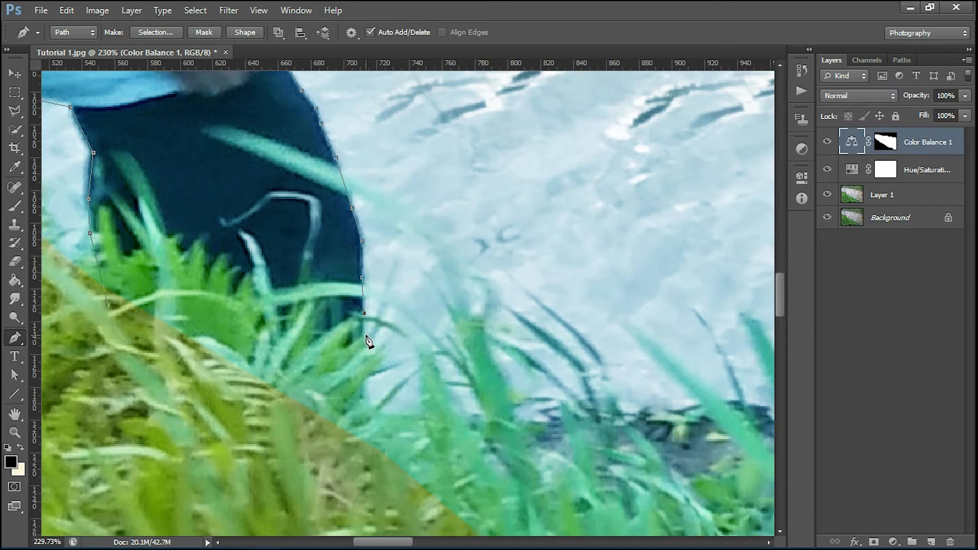
{"action": "left_click", "coordinate": [359, 401]}
{"action": "scroll", "coordinate": [361, 405], "scroll_direction": "down", "scroll_amount": 4}
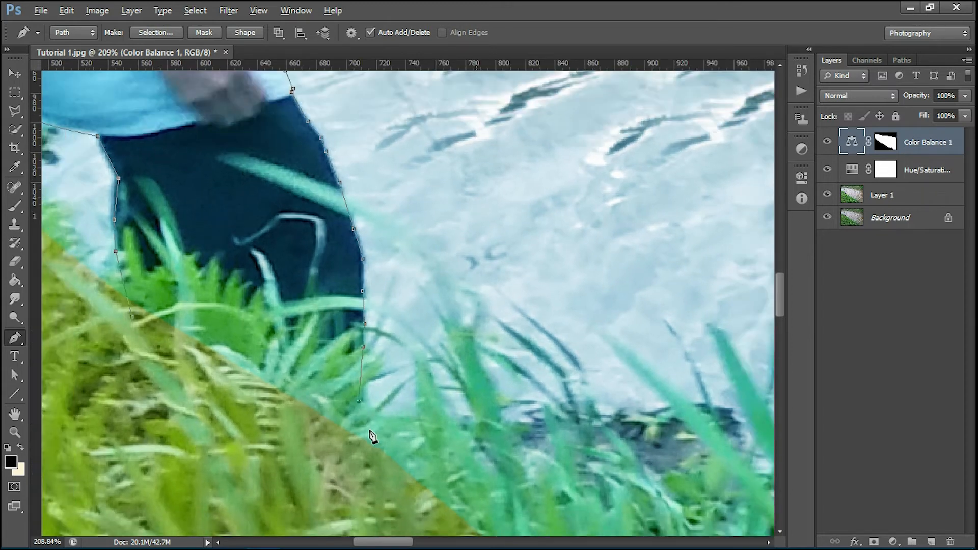
{"action": "scroll", "coordinate": [365, 406], "scroll_direction": "down", "scroll_amount": 2}
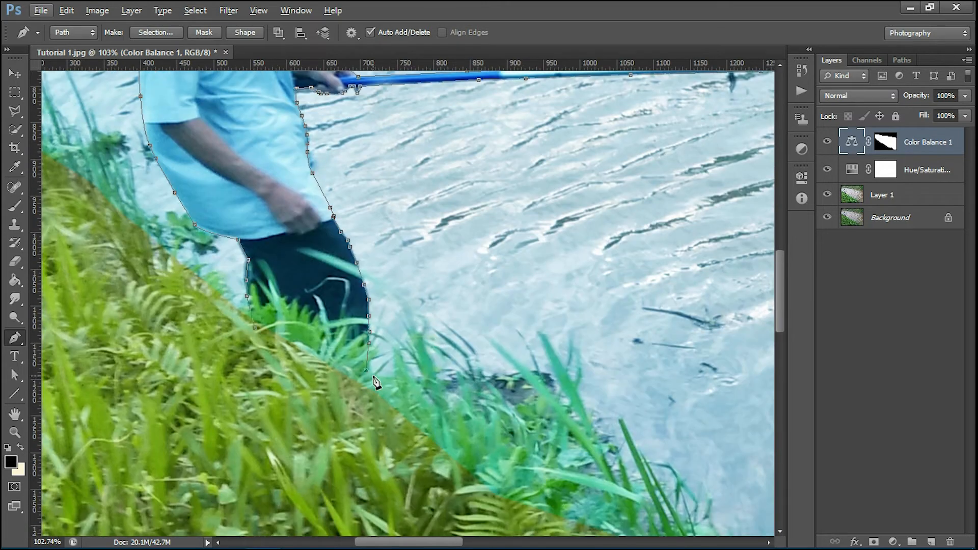
{"action": "left_click", "coordinate": [374, 381]}
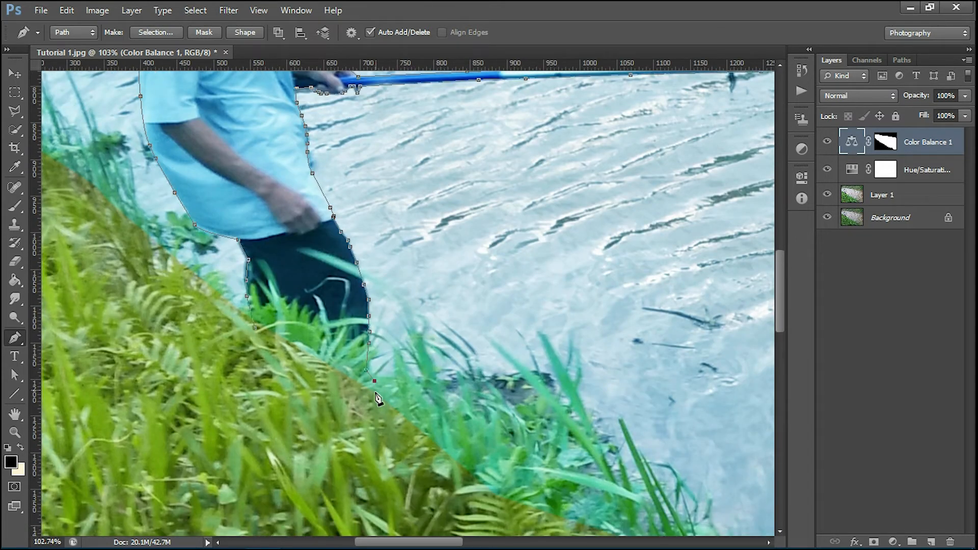
Step: Close the fisherman path and turn it into a selection
{"action": "left_click", "coordinate": [256, 330]}
{"action": "right_click", "coordinate": [310, 284]}
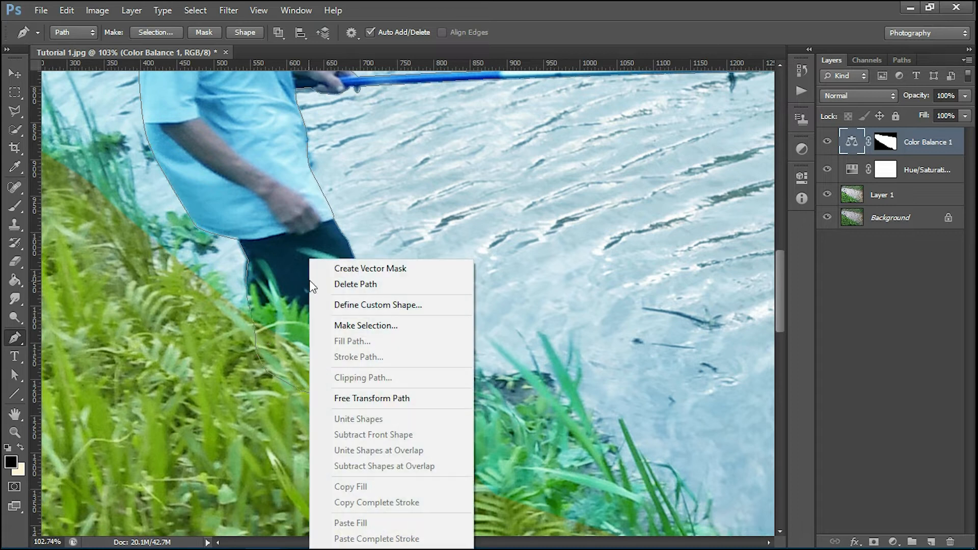
{"action": "left_click", "coordinate": [371, 329]}
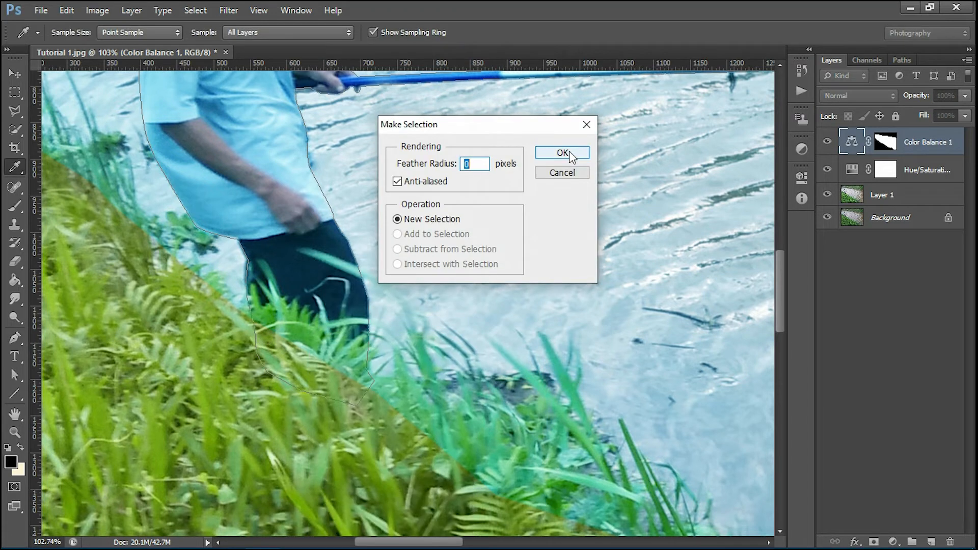
{"action": "left_click", "coordinate": [569, 151]}
Step: Fill the man's selection with black on the Color Balance 1 mask using the Paint Bucket, then deselect
{"action": "scroll", "coordinate": [399, 301], "scroll_direction": "down", "scroll_amount": 10}
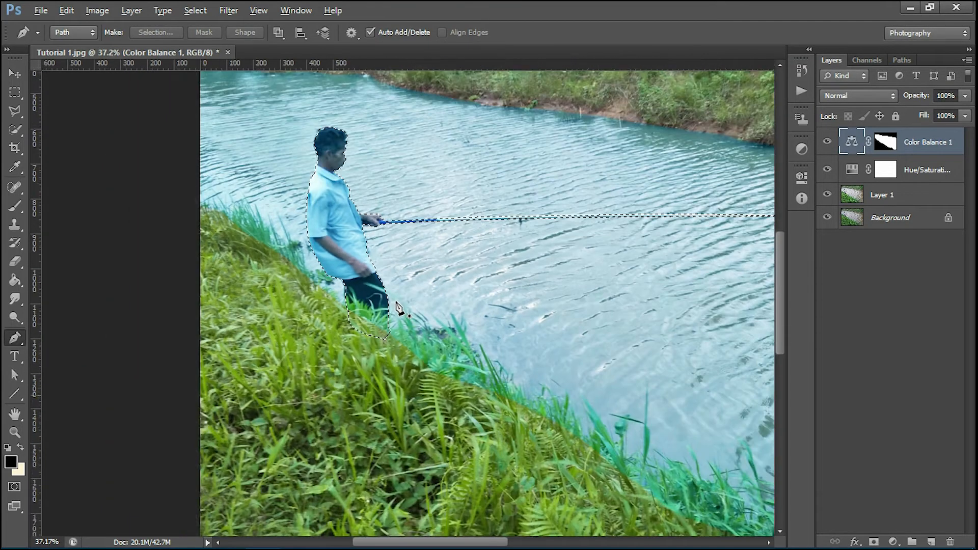
{"action": "scroll", "coordinate": [398, 301], "scroll_direction": "down", "scroll_amount": 2}
{"action": "left_click", "coordinate": [885, 145]}
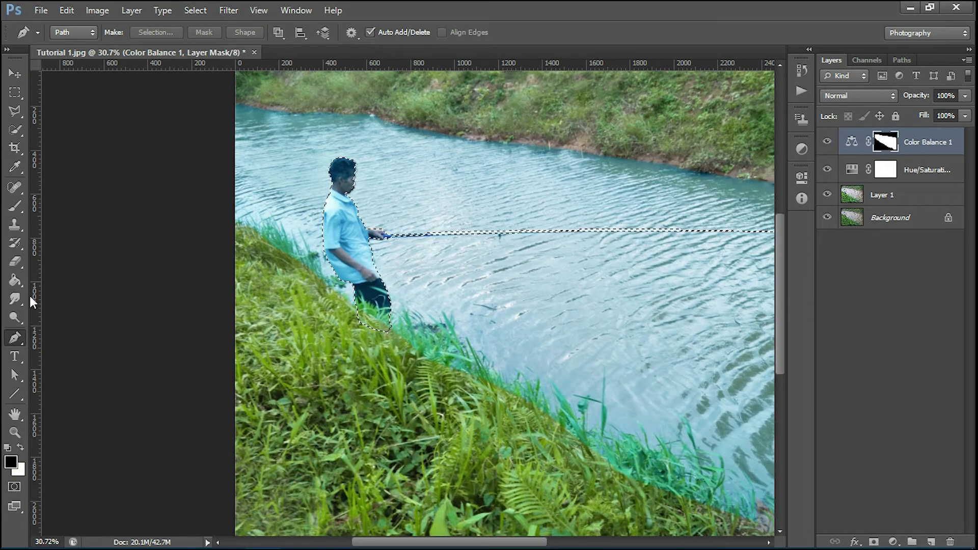
{"action": "key", "text": "ctrl+0"}
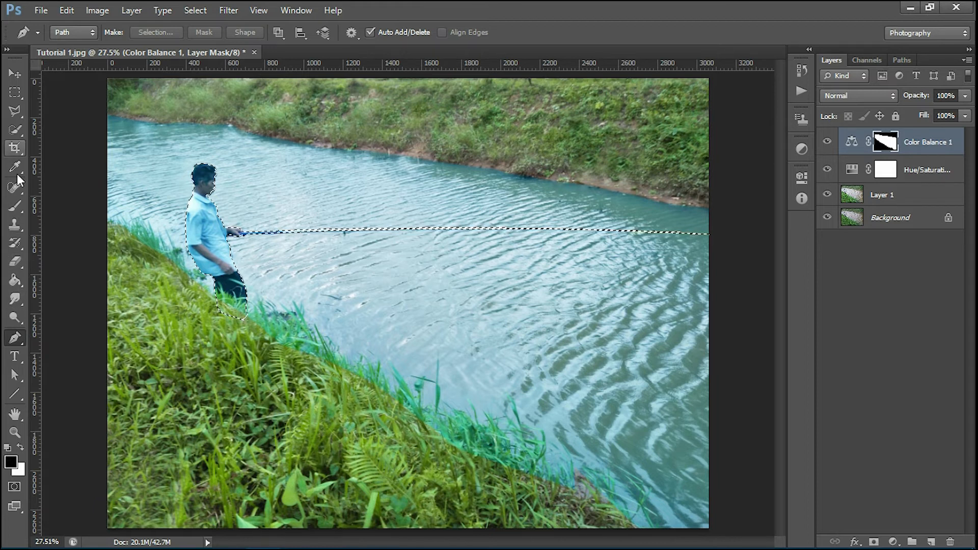
{"action": "left_click", "coordinate": [18, 282]}
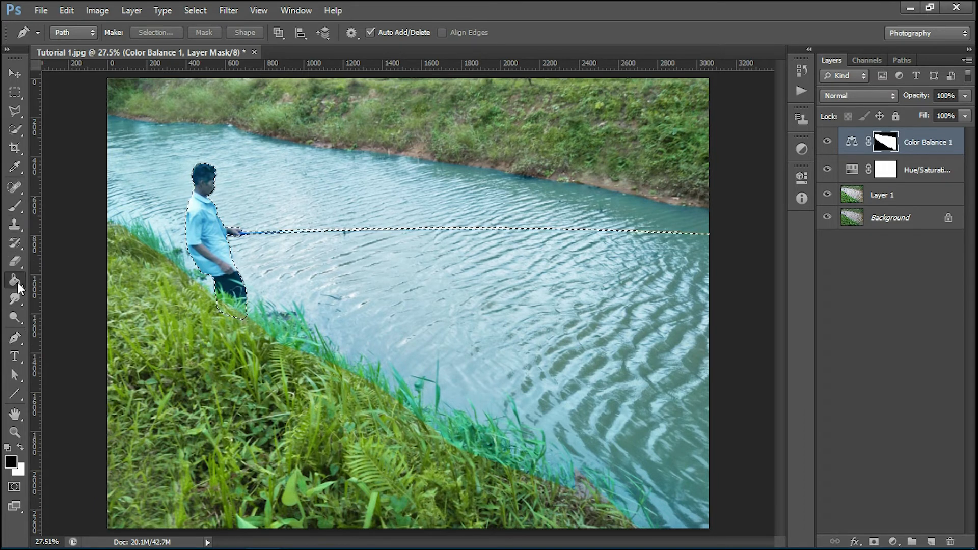
{"action": "left_click", "coordinate": [217, 239]}
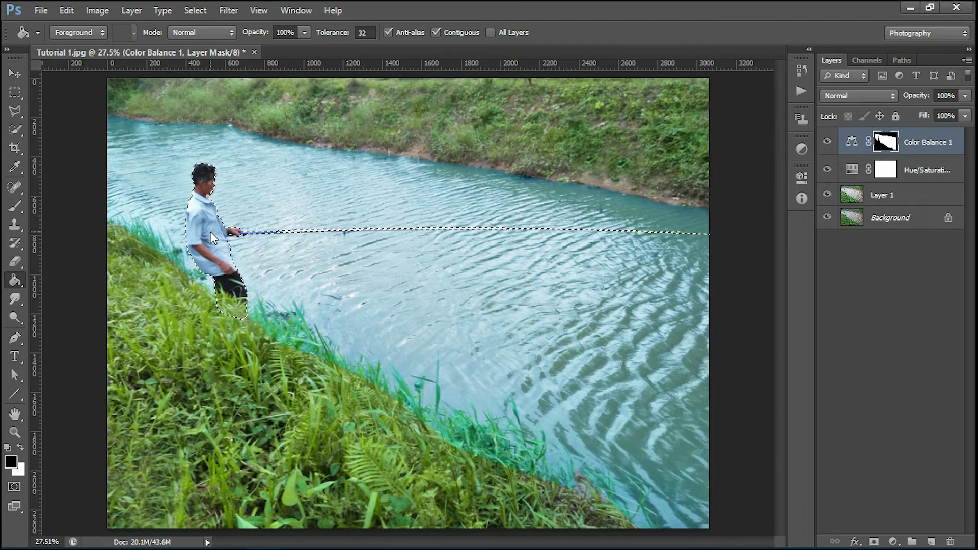
{"action": "left_click", "coordinate": [11, 93]}
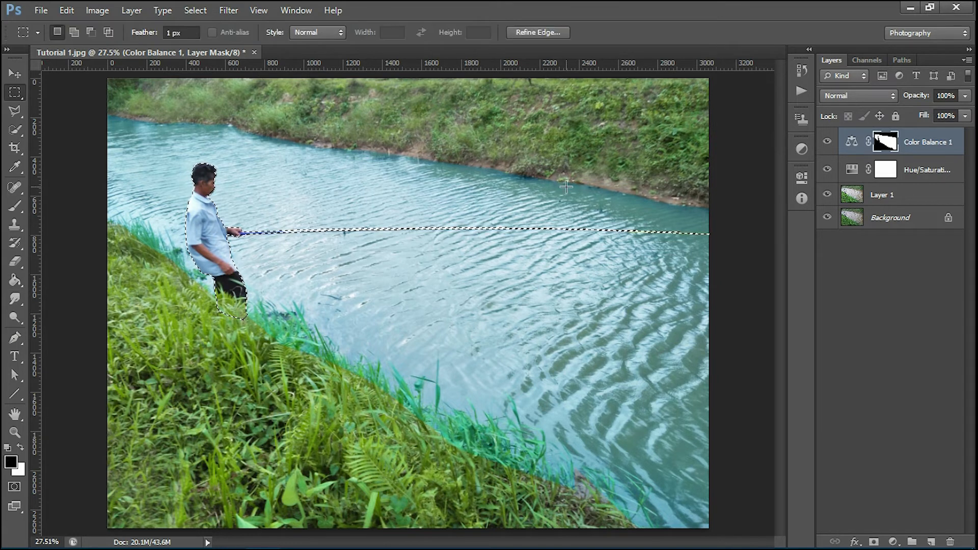
{"action": "key", "text": "ctrl+d"}
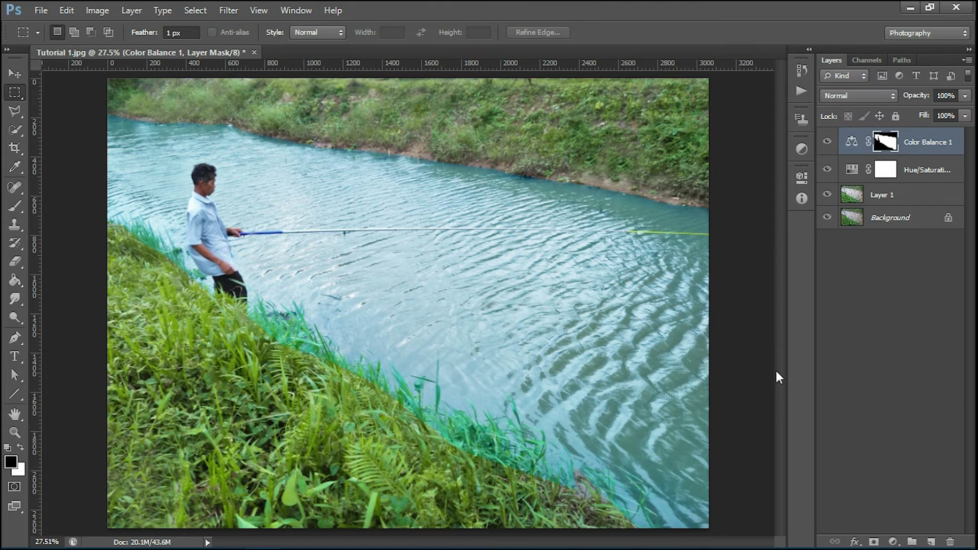
{"action": "key", "text": "ctrl+z"}
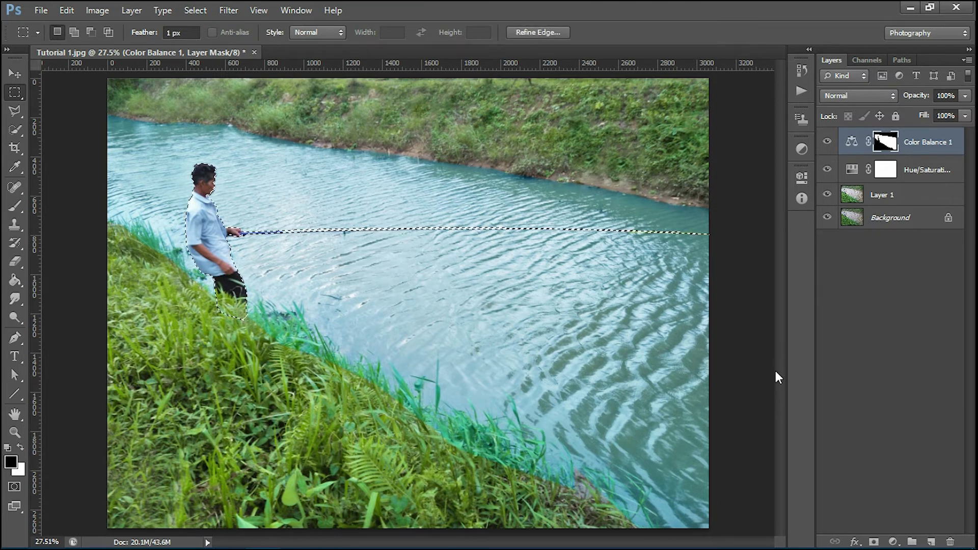
{"action": "key", "text": "ctrl+d"}
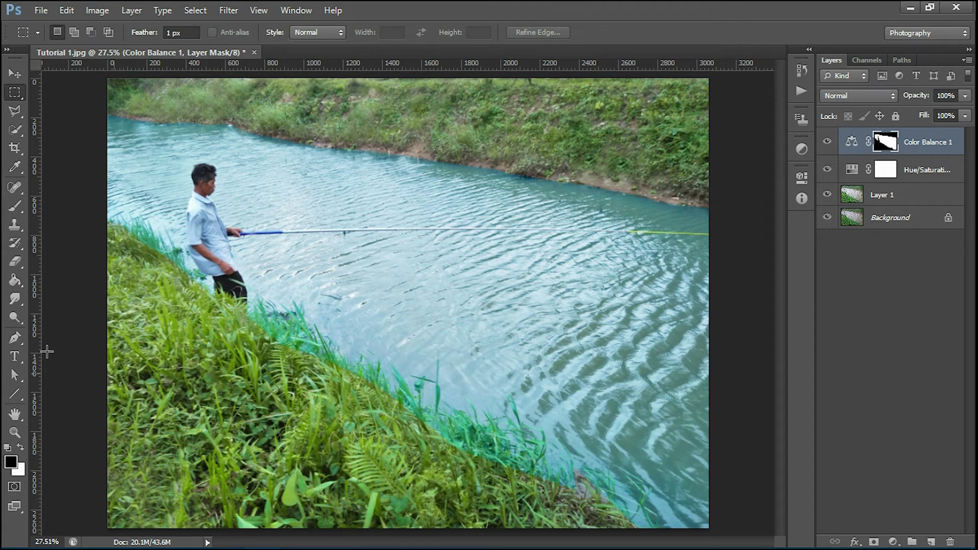
Step: Switch to the Brush and set its size to 176 px for painting the mask
{"action": "left_click", "coordinate": [12, 205]}
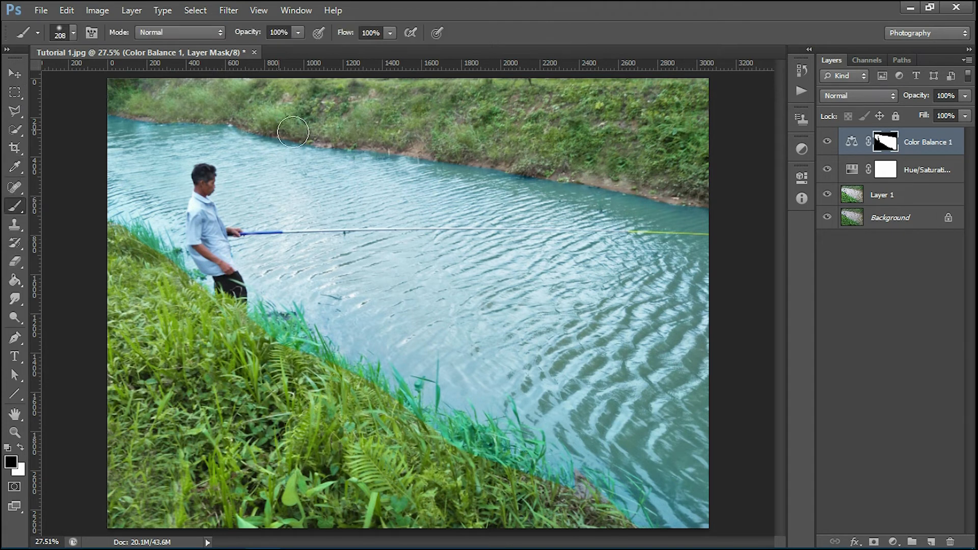
{"action": "scroll", "coordinate": [118, 119], "scroll_direction": "up", "scroll_amount": 3}
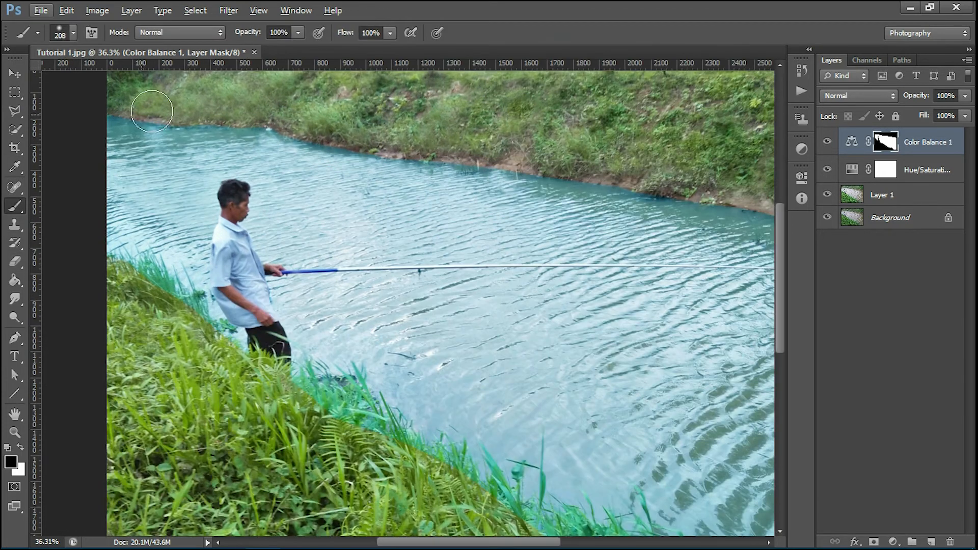
{"action": "left_click_drag", "start_coordinate": [181, 136], "coordinate": [200, 181]}
{"action": "left_click_drag", "start_coordinate": [196, 216], "coordinate": [204, 215]}
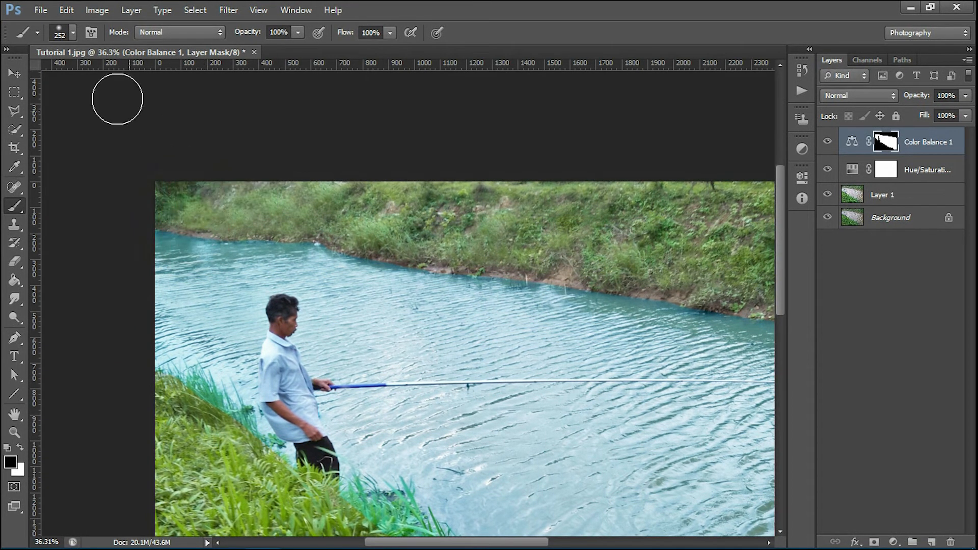
{"action": "left_click", "coordinate": [74, 34]}
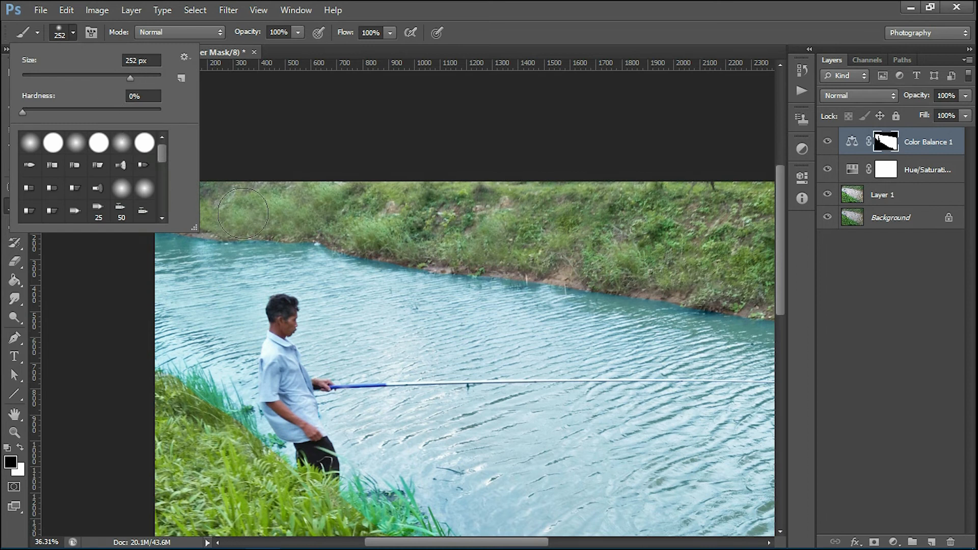
{"action": "key", "text": "Return"}
{"action": "scroll", "coordinate": [197, 218], "scroll_direction": "up", "scroll_amount": 5}
{"action": "left_click_drag", "start_coordinate": [245, 213], "coordinate": [225, 212]}
Step: With a 163 px brush, paint black over the bank grass near the man
{"action": "mouse_move", "coordinate": [539, 256]}
{"action": "left_mouse_down"}
{"action": "mouse_move", "coordinate": [352, 222]}
{"action": "mouse_move", "coordinate": [356, 211]}
{"action": "left_mouse_up"}
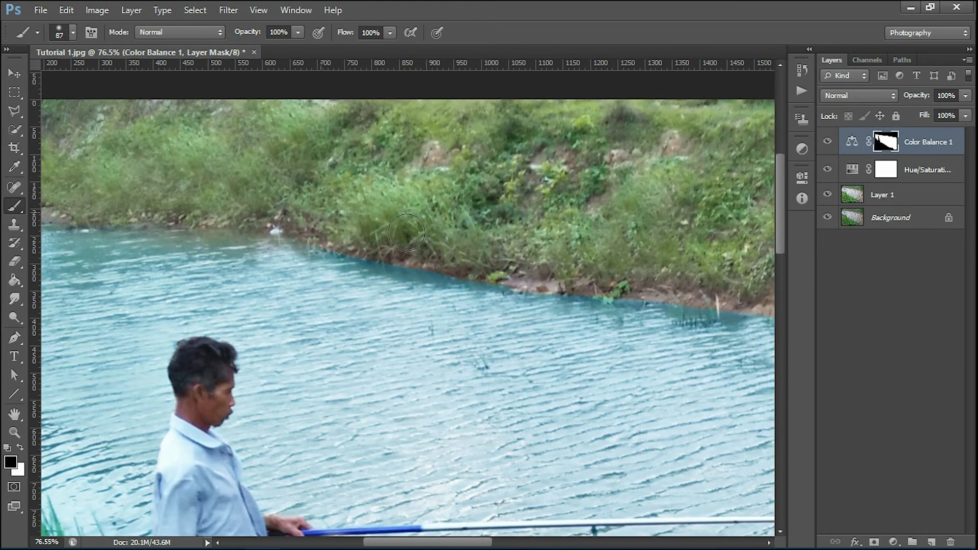
{"action": "left_click_drag", "start_coordinate": [545, 271], "coordinate": [36, 210]}
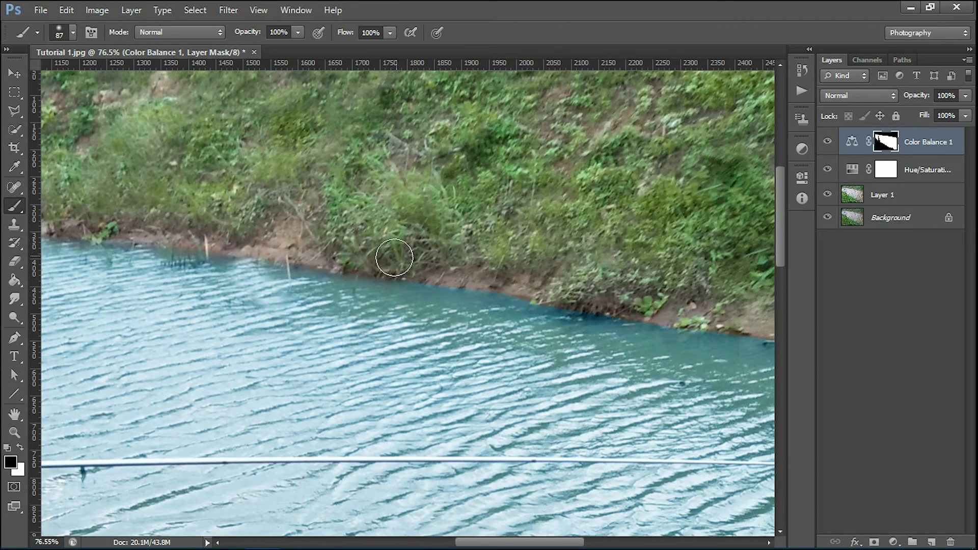
{"action": "left_click_drag", "start_coordinate": [642, 305], "coordinate": [471, 275]}
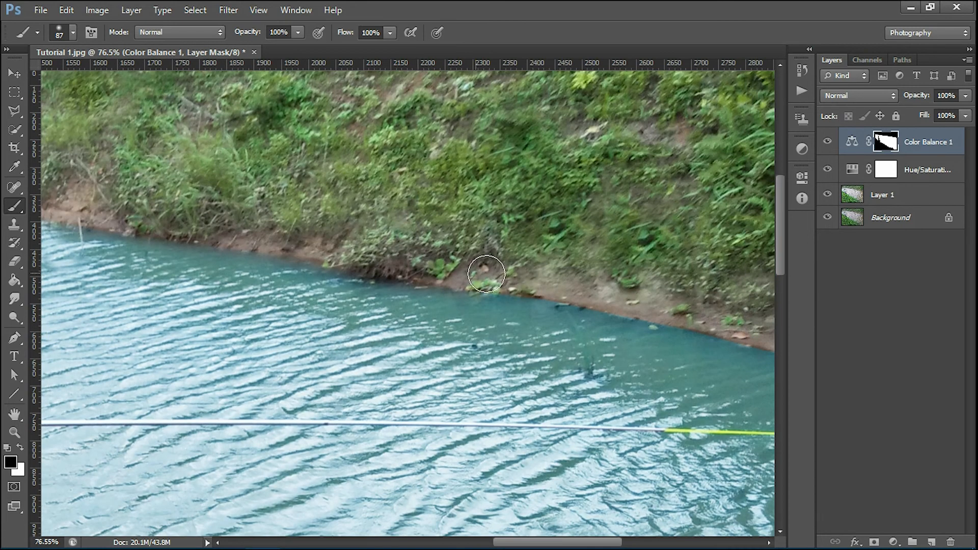
{"action": "left_click_drag", "start_coordinate": [622, 307], "coordinate": [506, 229]}
{"action": "left_click_drag", "start_coordinate": [505, 191], "coordinate": [518, 188]}
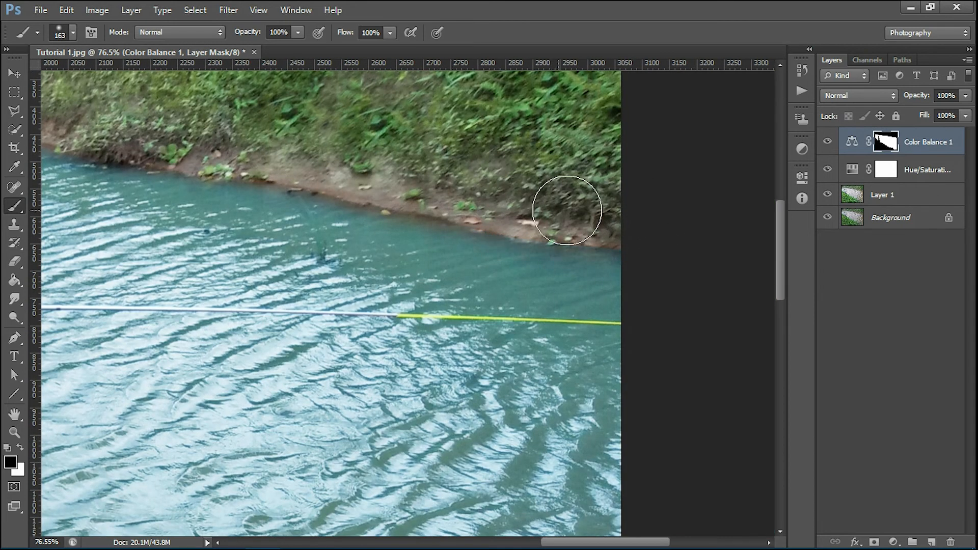
{"action": "scroll", "coordinate": [647, 214], "scroll_direction": "down", "scroll_amount": 6}
{"action": "scroll", "coordinate": [217, 263], "scroll_direction": "up", "scroll_amount": 4}
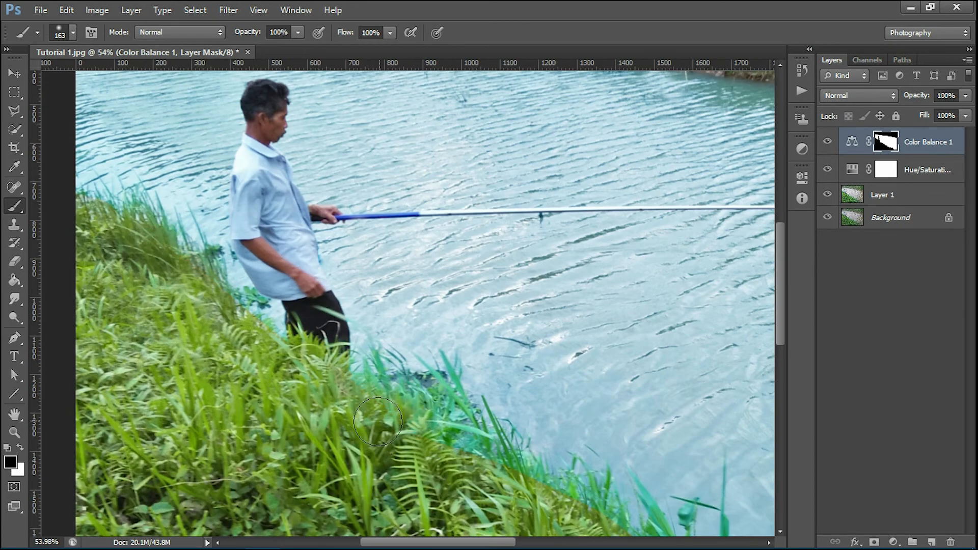
{"action": "left_click_drag", "start_coordinate": [390, 433], "coordinate": [336, 337]}
{"action": "mouse_move", "coordinate": [619, 459]}
{"action": "left_mouse_down"}
{"action": "mouse_move", "coordinate": [520, 350]}
{"action": "mouse_move", "coordinate": [739, 466]}
{"action": "left_mouse_up"}
{"action": "left_click_drag", "start_coordinate": [739, 466], "coordinate": [526, 301]}
Step: Resize the brush to 142 px and paint the teal off the lower-right bank grass
{"action": "scroll", "coordinate": [742, 428], "scroll_direction": "down", "scroll_amount": 5}
{"action": "scroll", "coordinate": [153, 251], "scroll_direction": "up", "scroll_amount": 8}
{"action": "left_click_drag", "start_coordinate": [207, 247], "coordinate": [164, 248]}
{"action": "scroll", "coordinate": [346, 356], "scroll_direction": "down", "scroll_amount": 3}
{"action": "scroll", "coordinate": [385, 433], "scroll_direction": "up", "scroll_amount": 3}
{"action": "mouse_move", "coordinate": [375, 417]}
{"action": "left_mouse_down"}
{"action": "mouse_move", "coordinate": [446, 459]}
{"action": "mouse_move", "coordinate": [400, 341]}
{"action": "left_mouse_up"}
{"action": "scroll", "coordinate": [311, 423], "scroll_direction": "down", "scroll_amount": 3}
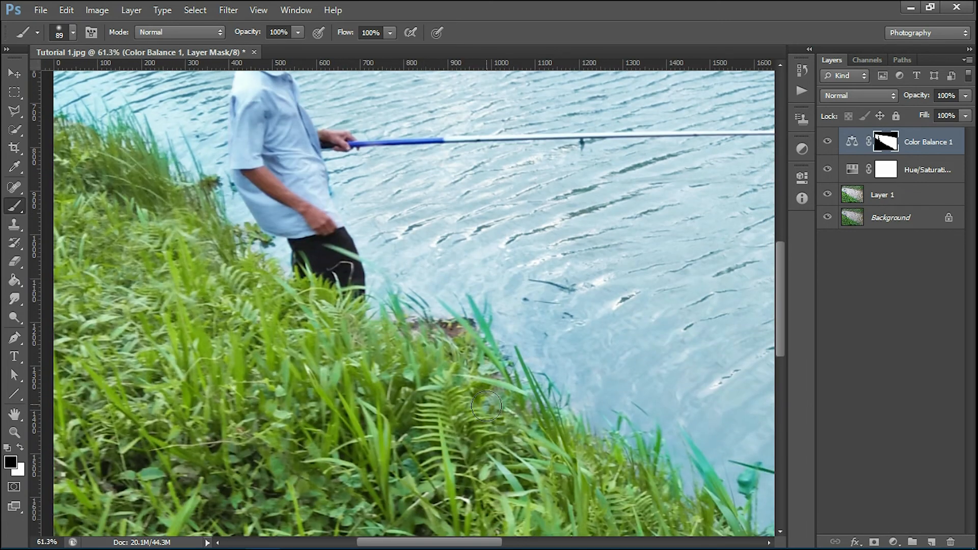
{"action": "scroll", "coordinate": [509, 377], "scroll_direction": "down", "scroll_amount": 2}
{"action": "scroll", "coordinate": [575, 407], "scroll_direction": "down", "scroll_amount": 3}
{"action": "scroll", "coordinate": [544, 411], "scroll_direction": "up", "scroll_amount": 4}
{"action": "left_click_drag", "start_coordinate": [497, 383], "coordinate": [510, 382]}
{"action": "left_click_drag", "start_coordinate": [635, 417], "coordinate": [602, 347]}
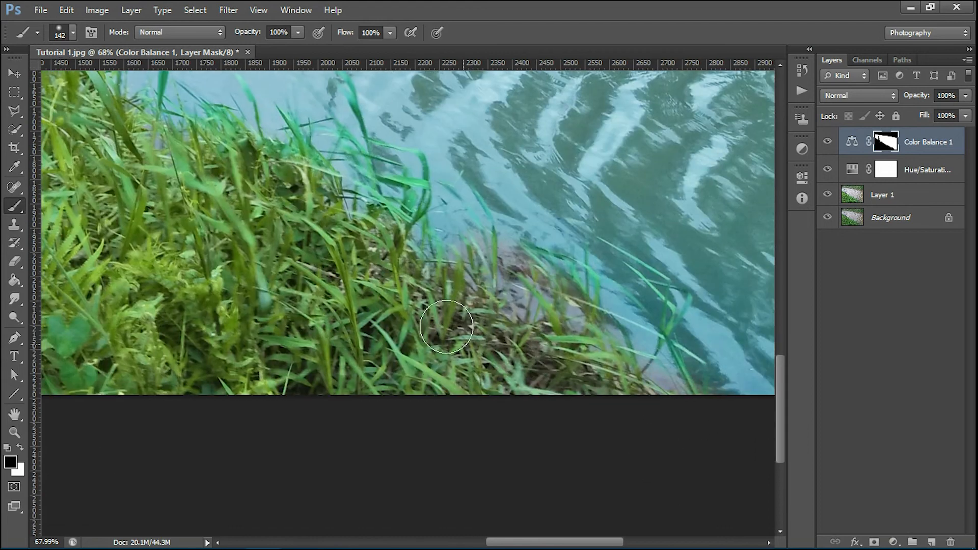
{"action": "left_click_drag", "start_coordinate": [355, 258], "coordinate": [412, 317]}
{"action": "left_click_drag", "start_coordinate": [493, 306], "coordinate": [444, 261]}
Step: Enlarge the brush to 485 px and paint the turquoise off the whole grassy bank
{"action": "scroll", "coordinate": [224, 244], "scroll_direction": "down", "scroll_amount": 3}
{"action": "scroll", "coordinate": [224, 243], "scroll_direction": "up", "scroll_amount": 5}
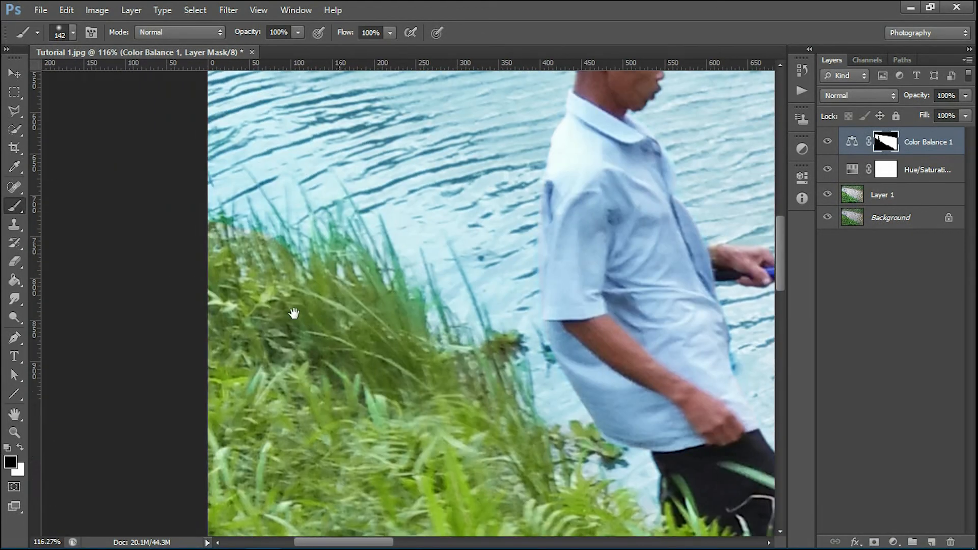
{"action": "scroll", "coordinate": [322, 421], "scroll_direction": "down", "scroll_amount": 4}
{"action": "scroll", "coordinate": [526, 223], "scroll_direction": "down", "scroll_amount": 5}
{"action": "left_click_drag", "start_coordinate": [491, 304], "coordinate": [519, 305]}
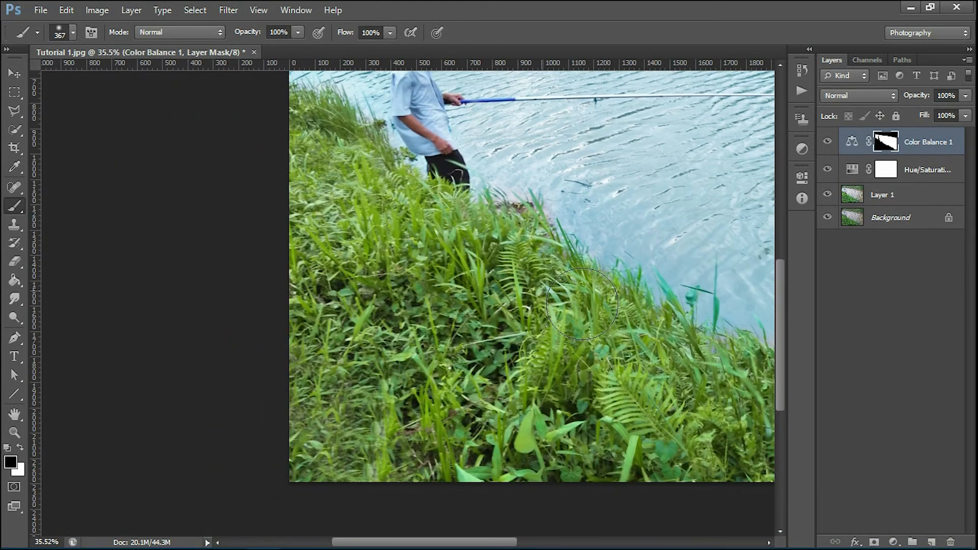
{"action": "scroll", "coordinate": [667, 368], "scroll_direction": "down", "scroll_amount": 2}
{"action": "scroll", "coordinate": [282, 340], "scroll_direction": "up", "scroll_amount": 1}
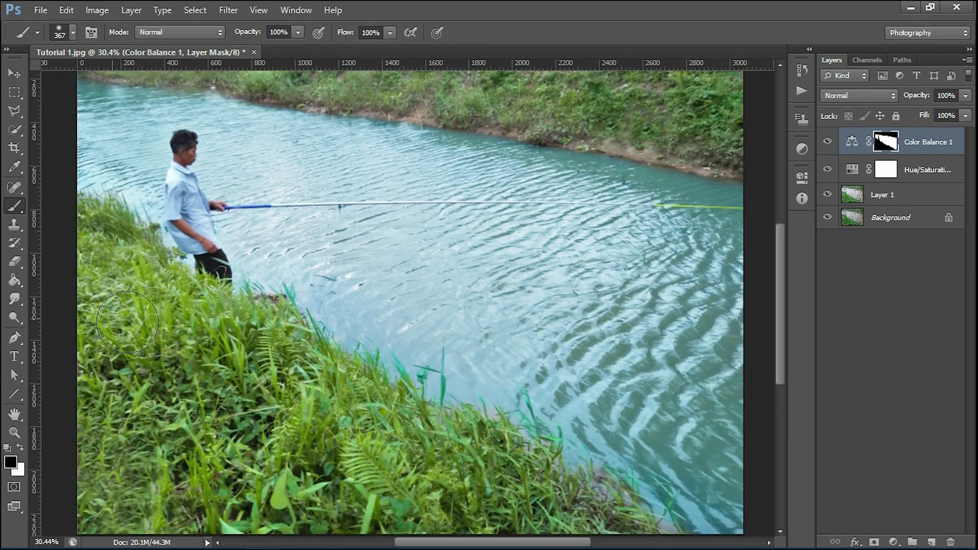
{"action": "left_click_drag", "start_coordinate": [387, 463], "coordinate": [400, 463]}
{"action": "left_click_drag", "start_coordinate": [359, 411], "coordinate": [532, 482]}
{"action": "scroll", "coordinate": [455, 453], "scroll_direction": "down", "scroll_amount": 6}
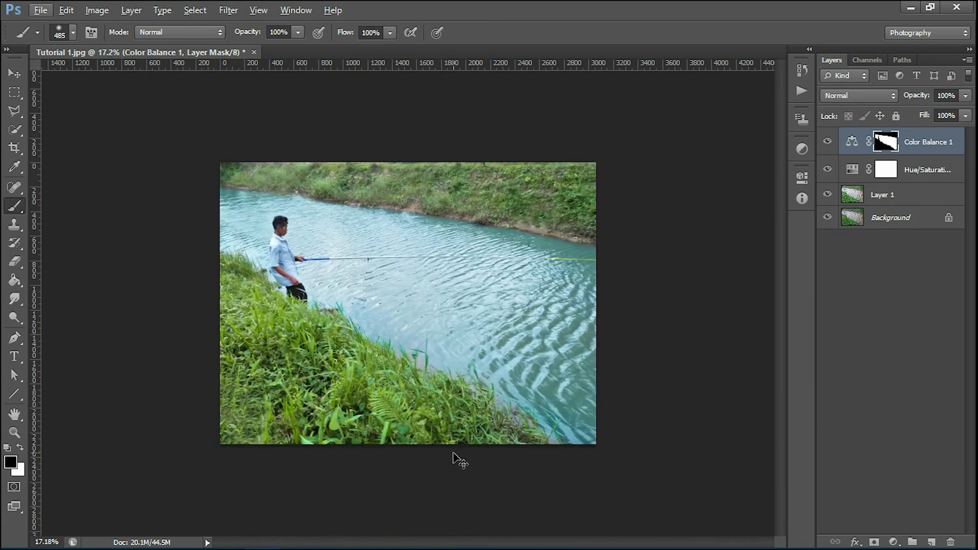
{"action": "scroll", "coordinate": [453, 452], "scroll_direction": "up", "scroll_amount": 5}
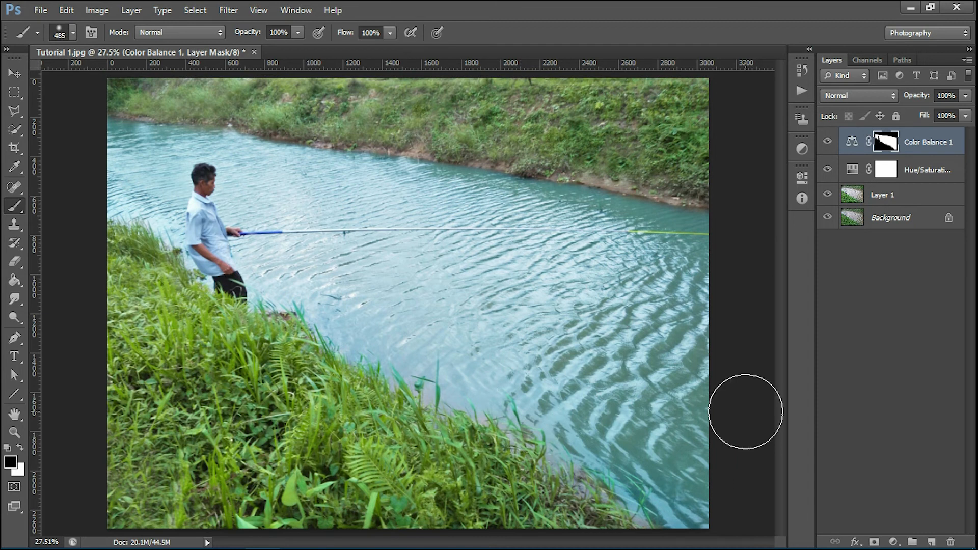
Step: Select Color Balance 1, Hue/Saturation and Layer 1 and group them into Group 1
{"action": "left_click", "coordinate": [14, 76]}
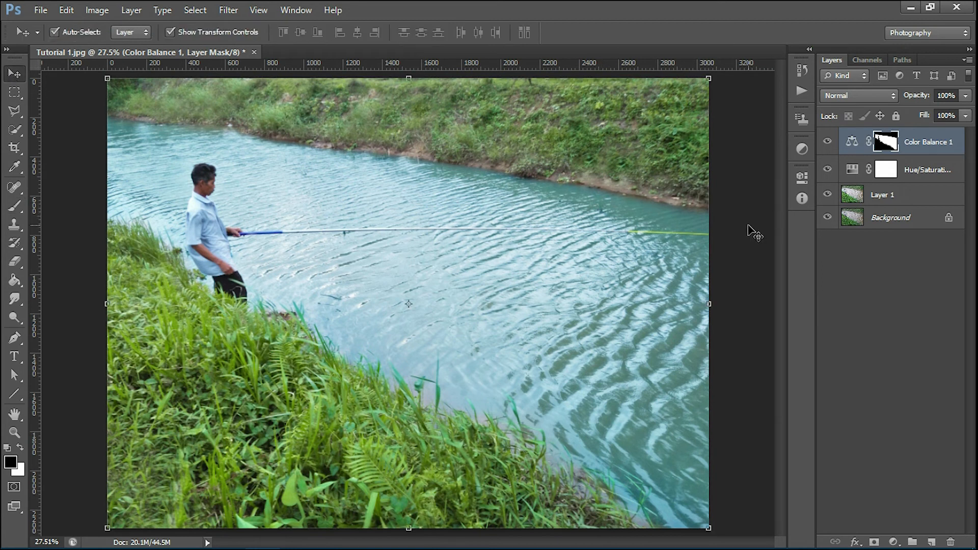
{"action": "left_click", "coordinate": [860, 144], "text": "ctrl"}
{"action": "left_click", "coordinate": [853, 143]}
{"action": "left_click", "coordinate": [900, 199], "text": "shift"}
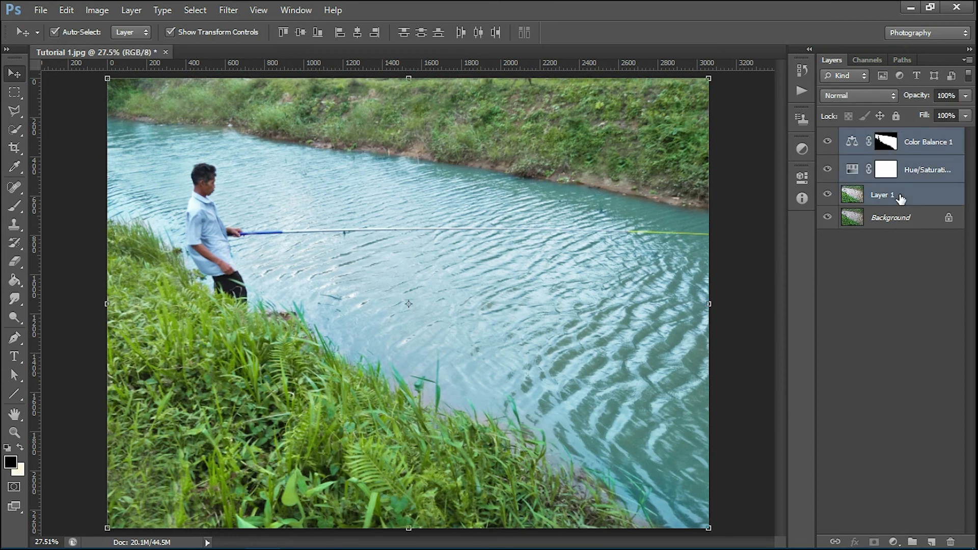
{"action": "key", "text": "ctrl+g"}
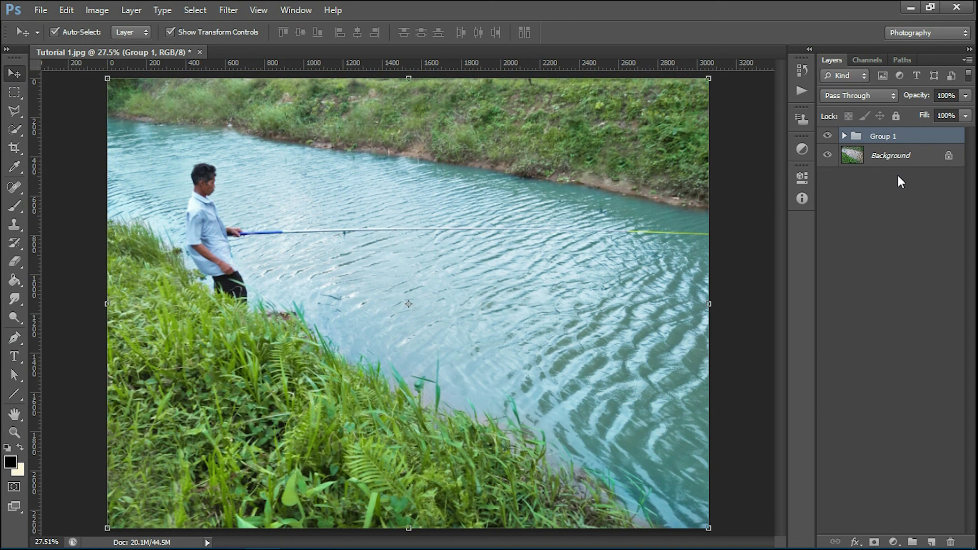
Step: Toggle Group 1's visibility twice to compare the brown and turquoise water
{"action": "left_click", "coordinate": [828, 137]}
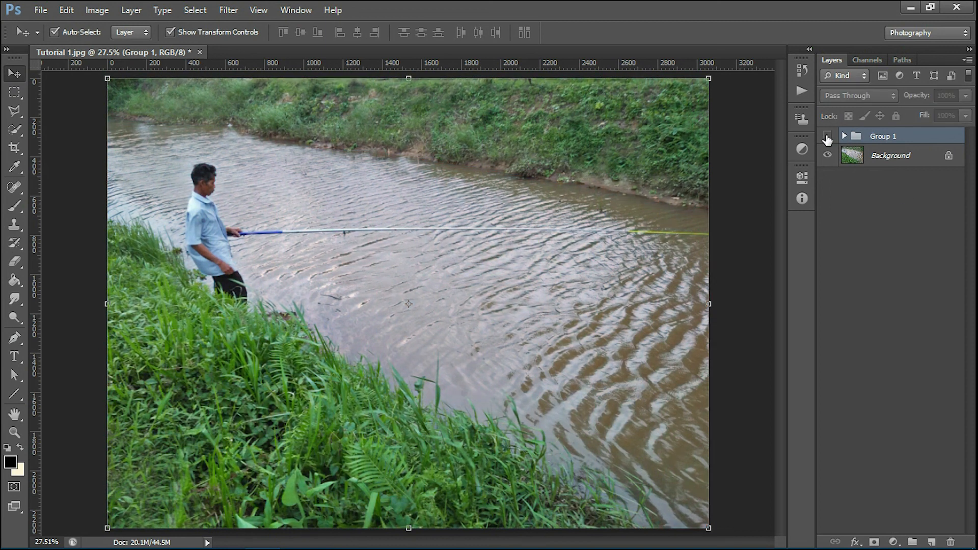
{"action": "left_click", "coordinate": [827, 137]}
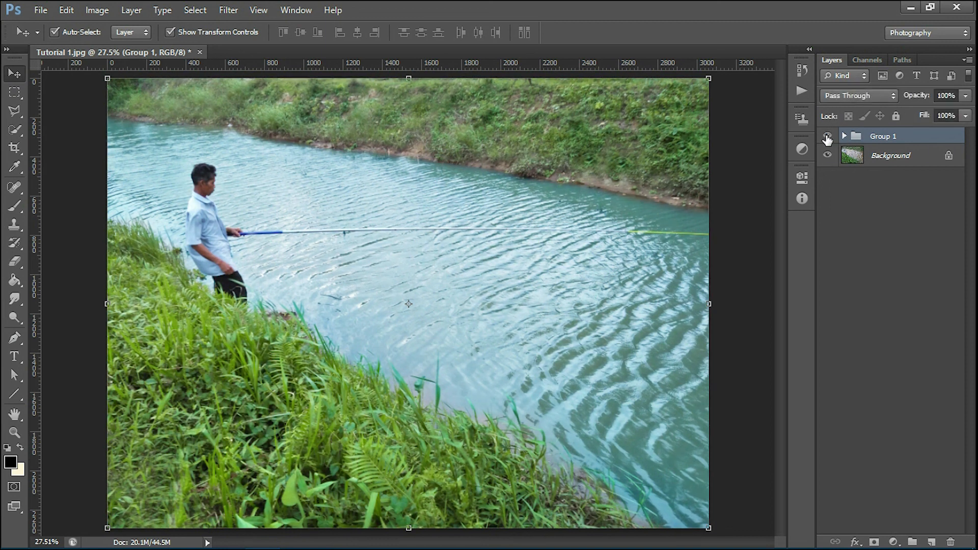
{"action": "left_click", "coordinate": [827, 137]}
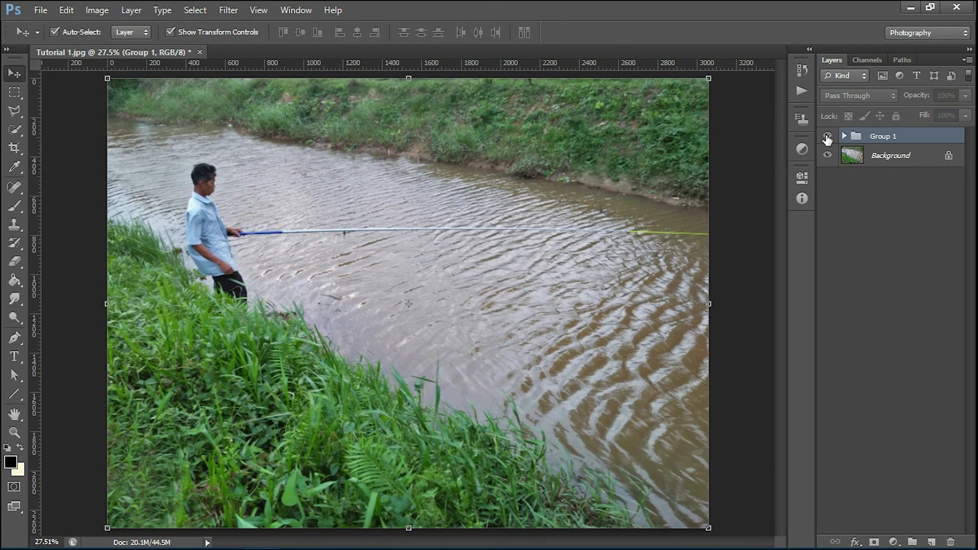
{"action": "left_click", "coordinate": [827, 138]}
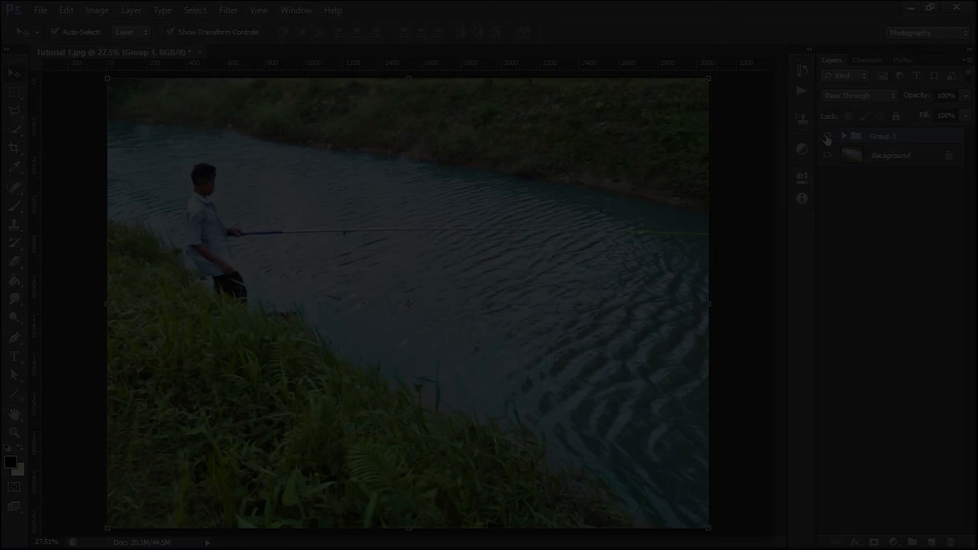